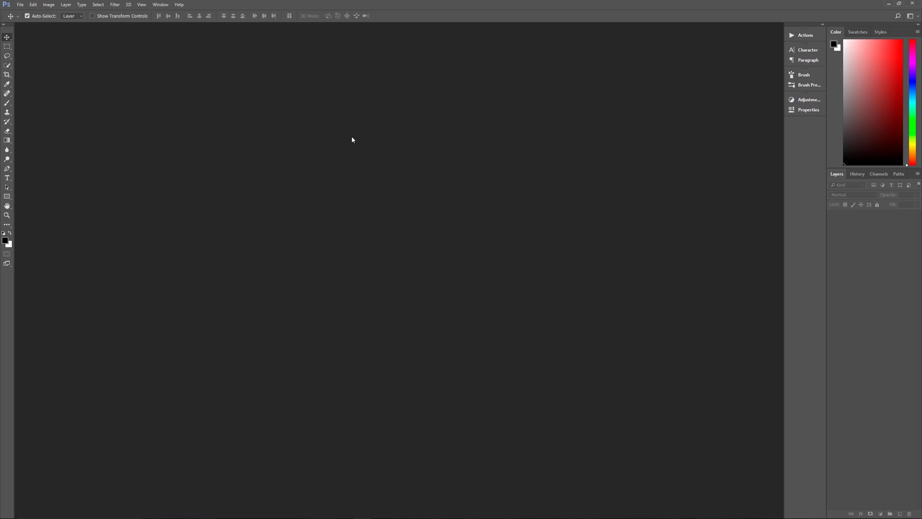
- Set up a new 3840 × 2160 px, 150 ppi document named 'Liquid Metal Text' with a white background
key(ctrl+n)
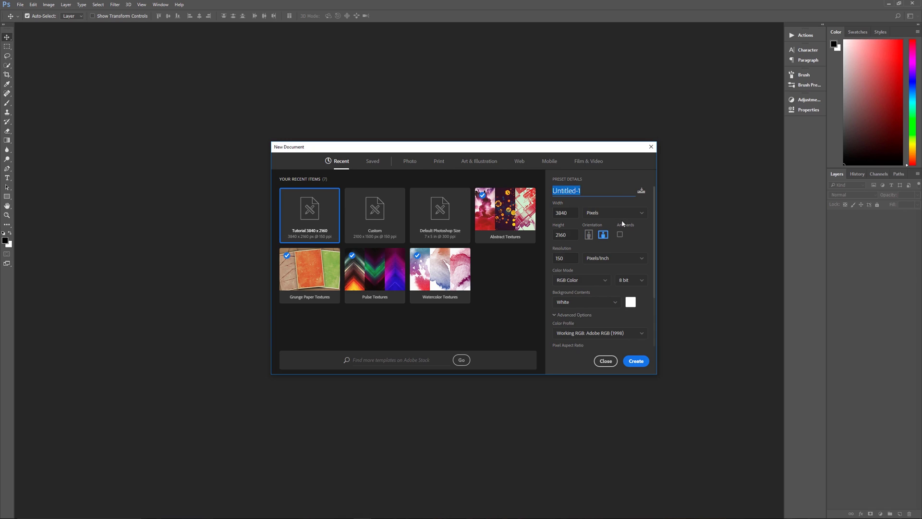
text(Liquid Metal Text)
click(572, 213)
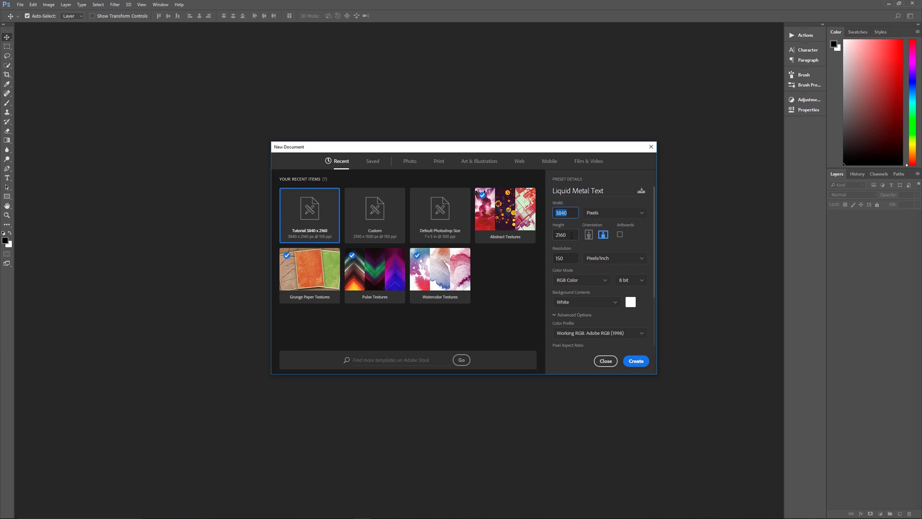
click(630, 301)
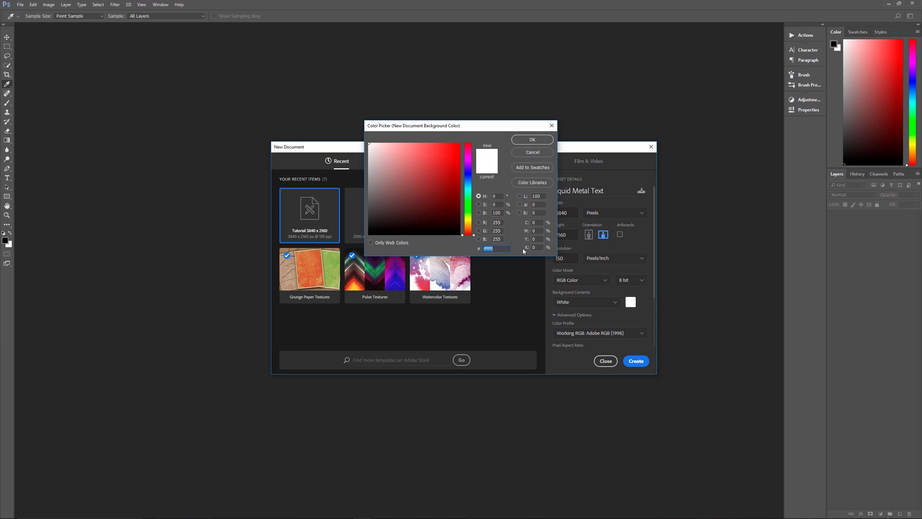
click(532, 139)
scroll(594, 329, down, 2)
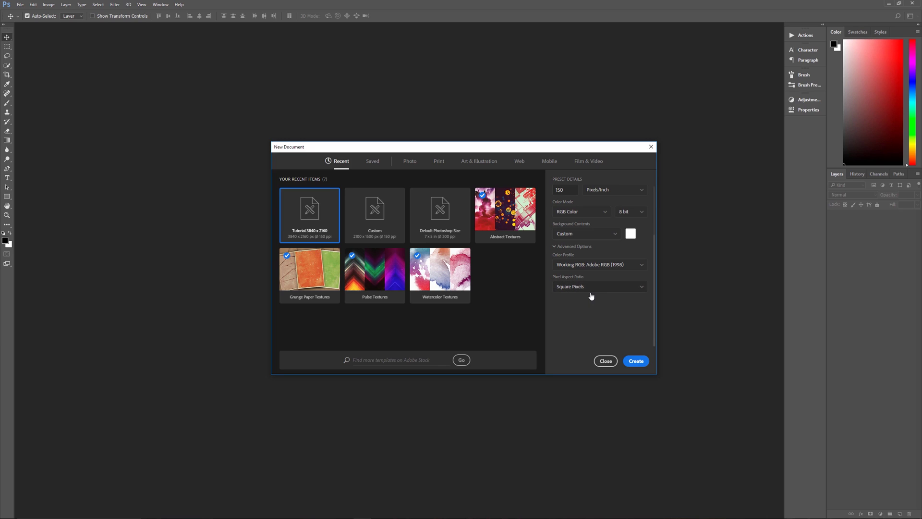
click(637, 361)
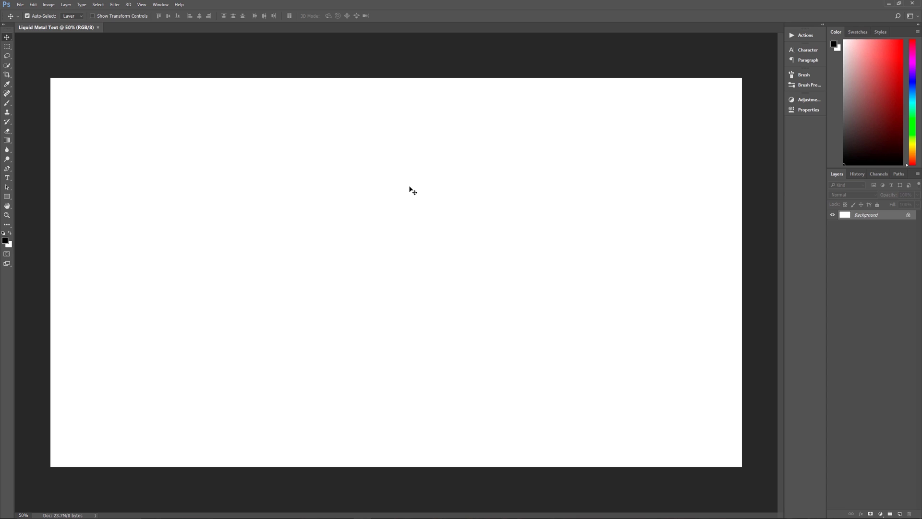
- Reset to default black/white colours and convert the Background into a layer named 'Brushed Metal'
key(d)
double_click(863, 216)
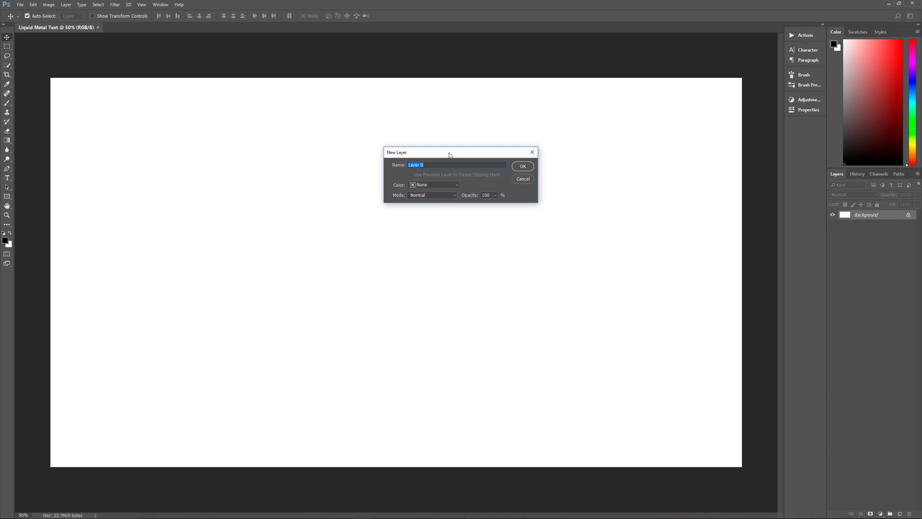
text(Brushed Metal)
click(522, 168)
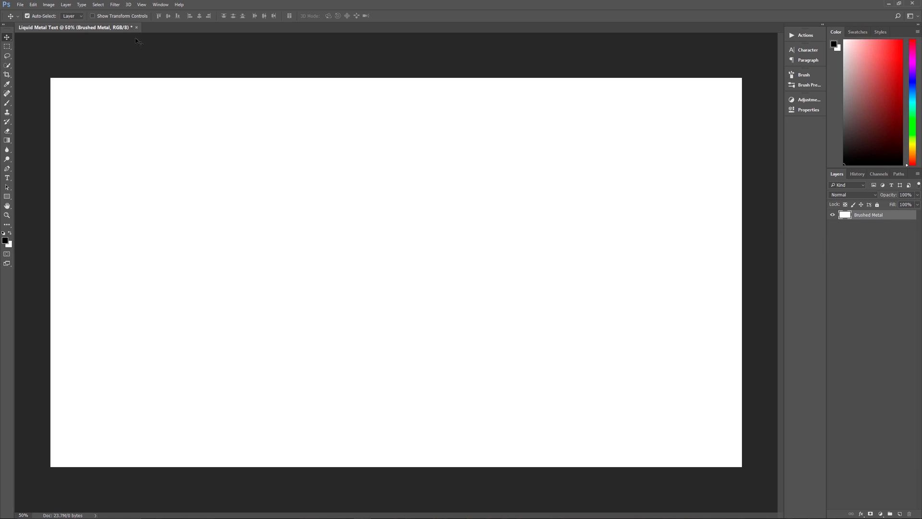
- Apply Add Noise at 20%, Gaussian, monochromatic to the Brushed Metal layer
click(115, 4)
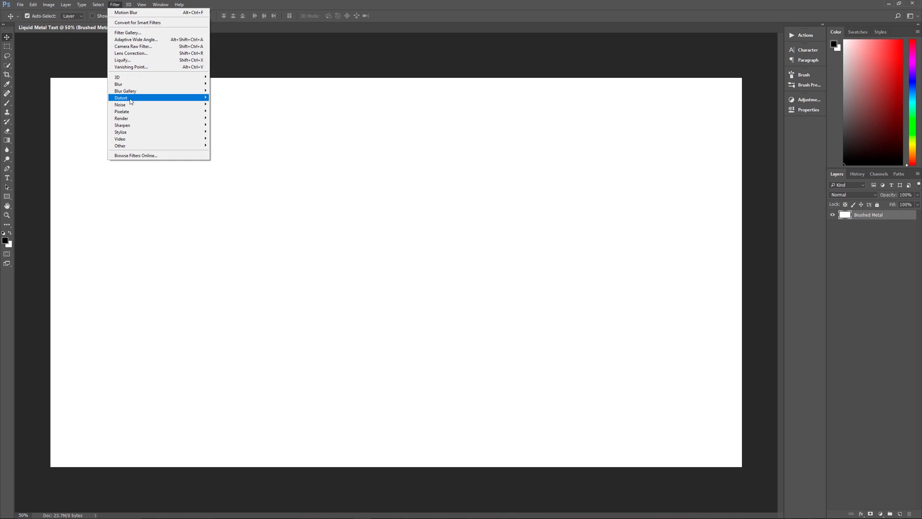
mouse_move(169, 106)
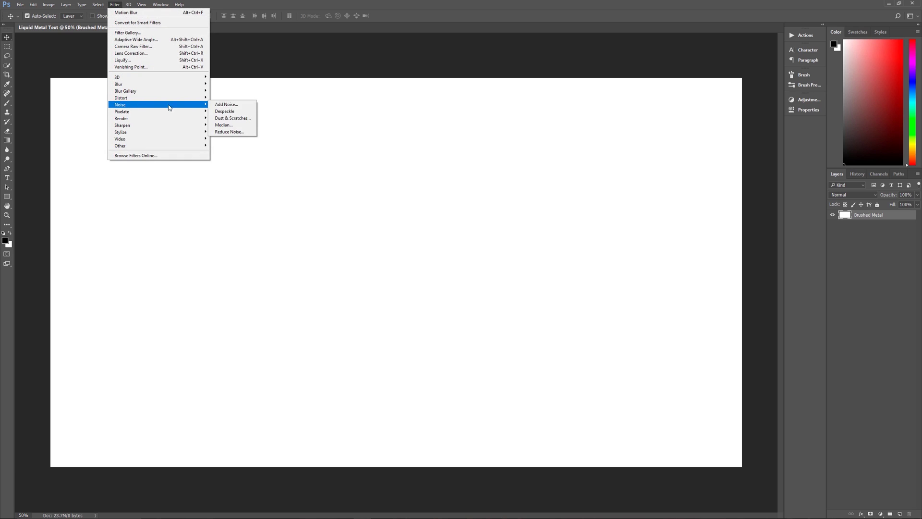
click(226, 105)
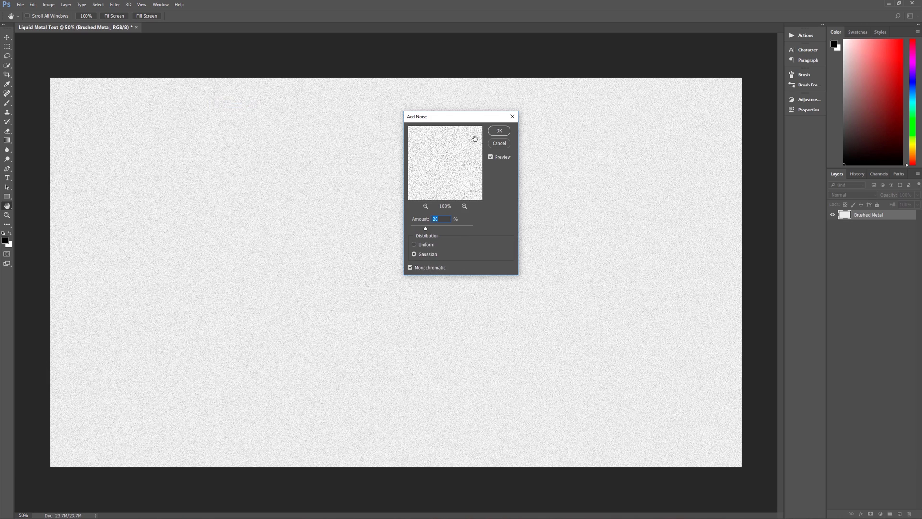
click(493, 135)
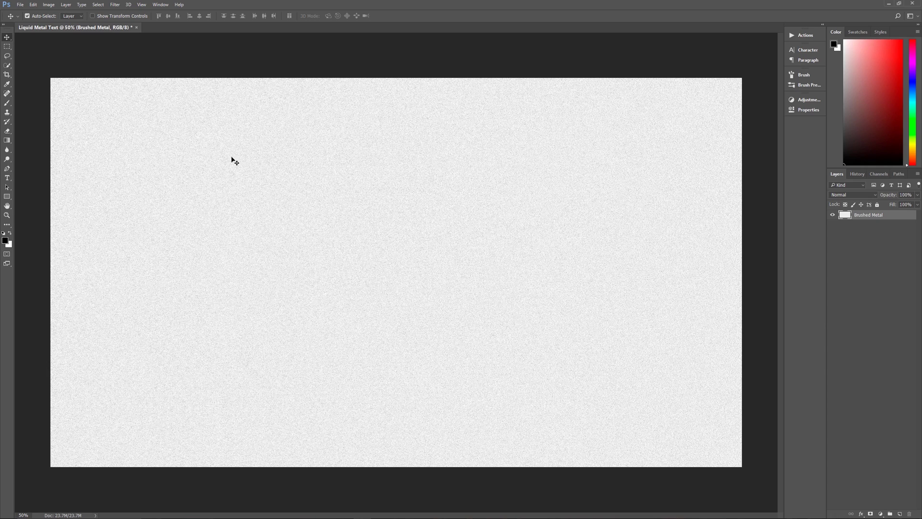
- Apply a Motion Blur of 35° angle and 190 pixels distance to the noise
click(118, 5)
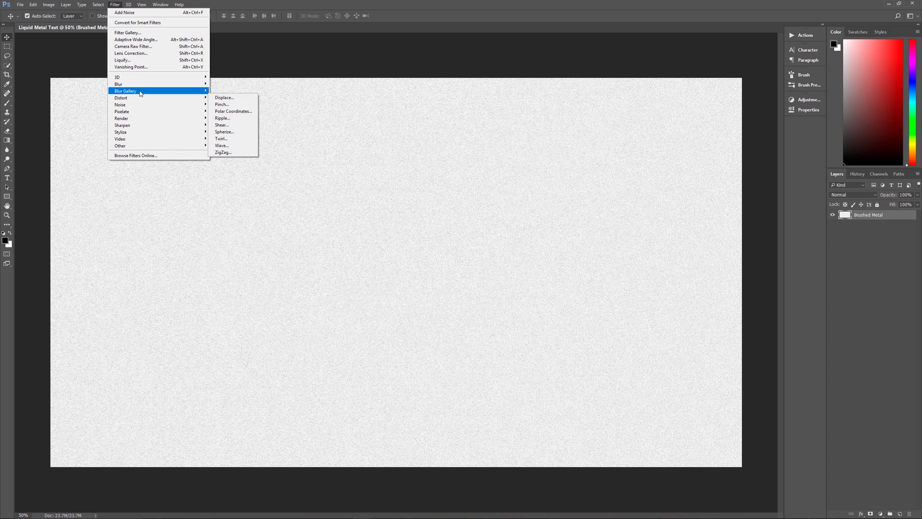
mouse_move(144, 84)
click(227, 125)
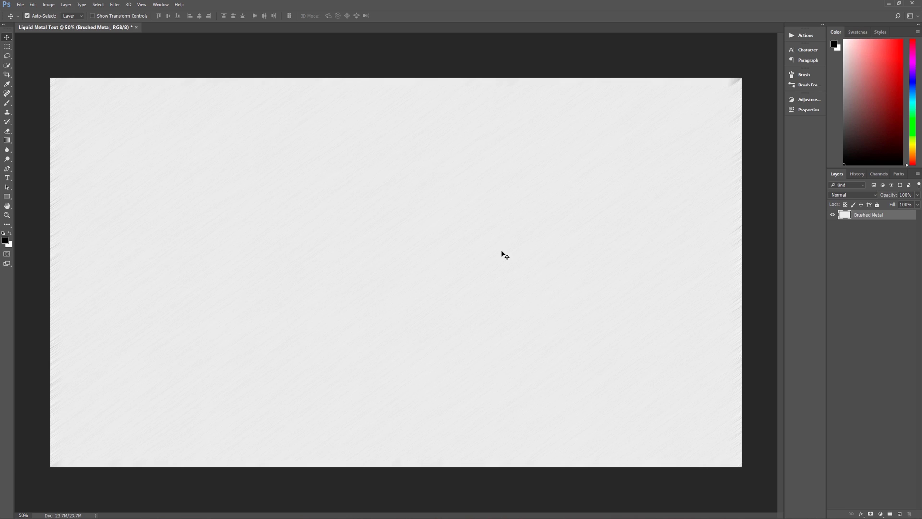
- Scale the Brushed Metal layer proportionally from its centre to about 105% so it overfills the canvas
key(ctrl+t)
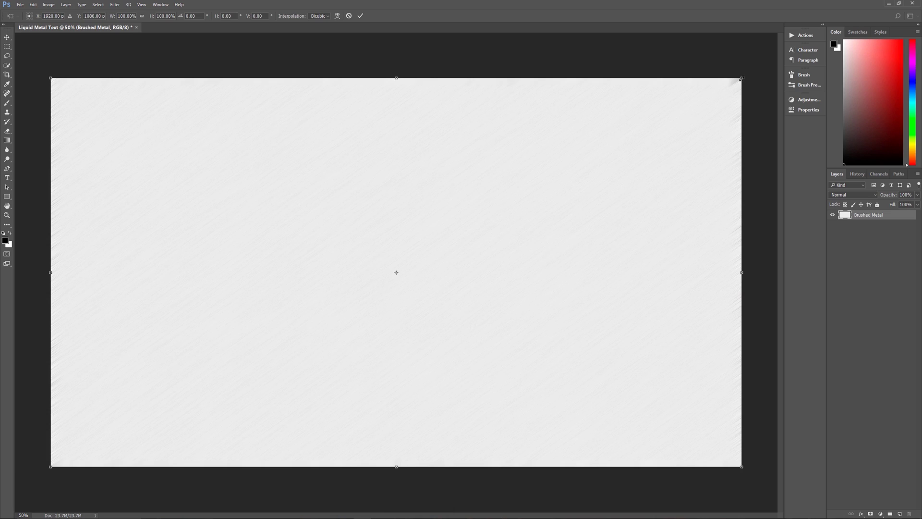
key(alt+shift)
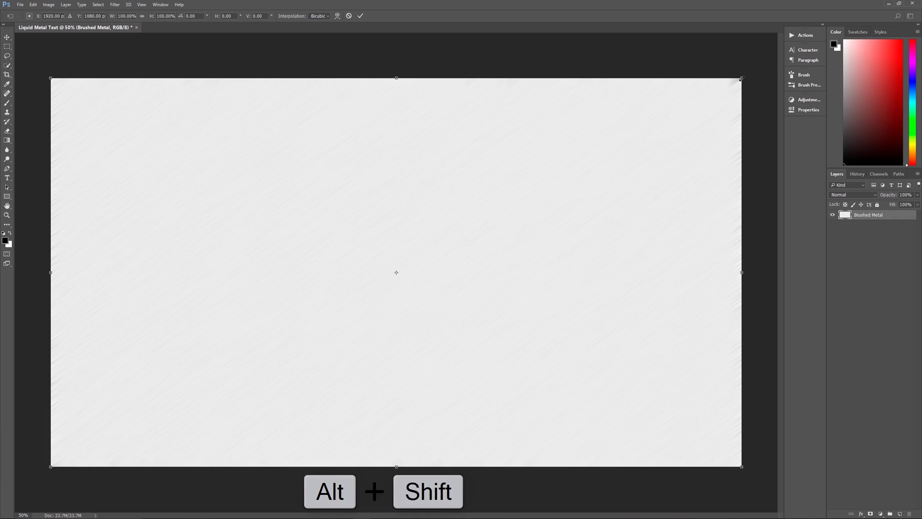
drag(741, 78, 763, 73)
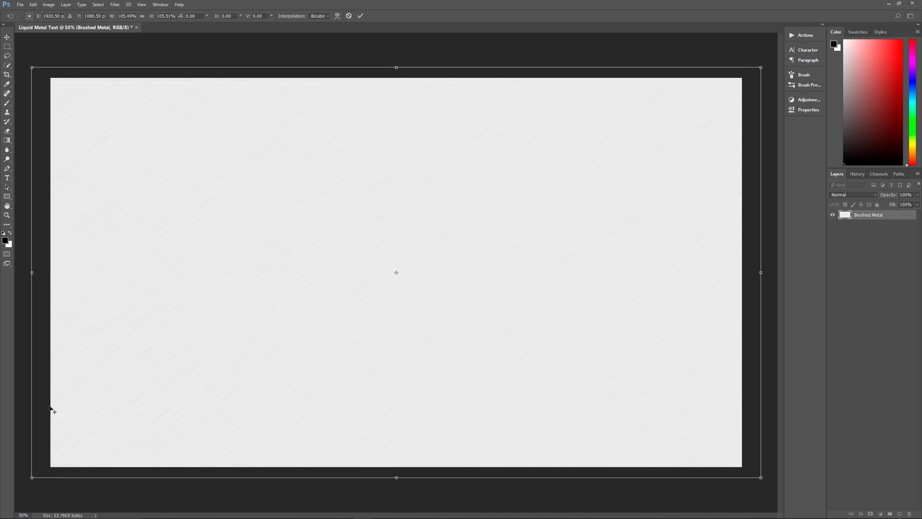
key(Return)
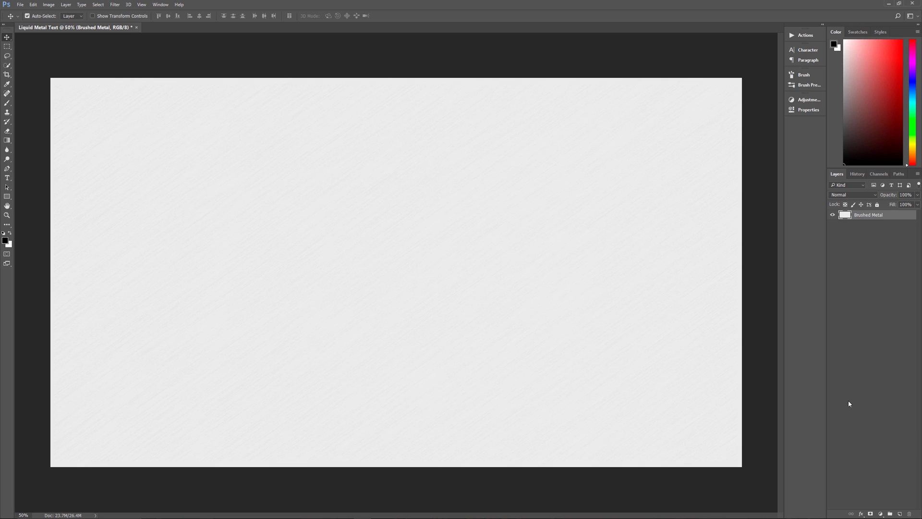
- Add a Levels adjustment layer with its black input level set to 200
click(881, 513)
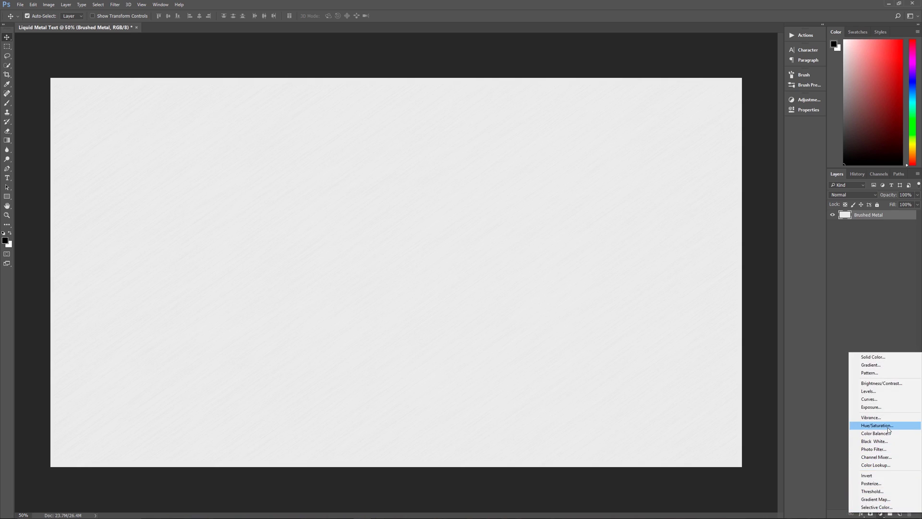
click(880, 392)
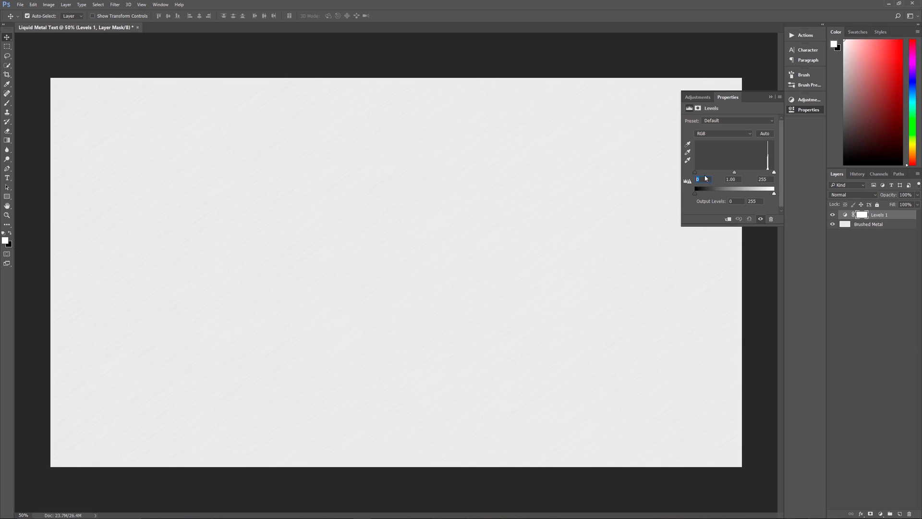
text(200)
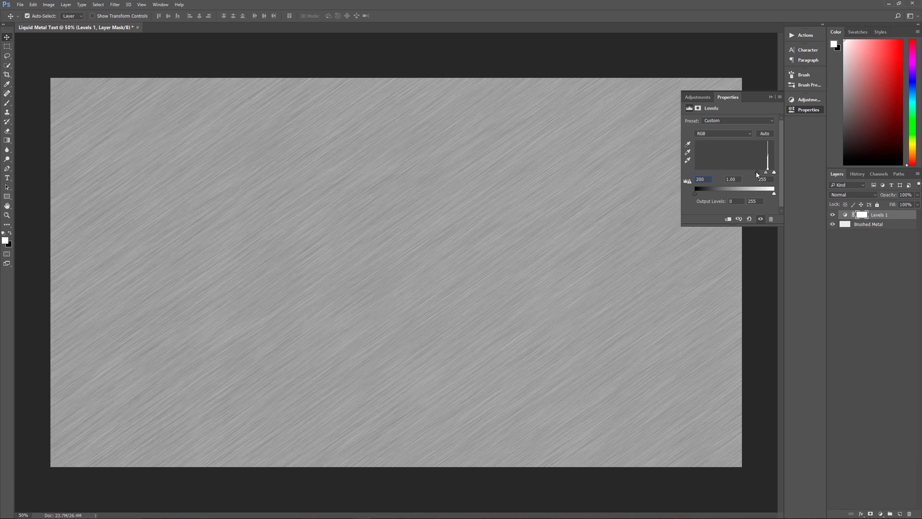
drag(757, 175, 753, 175)
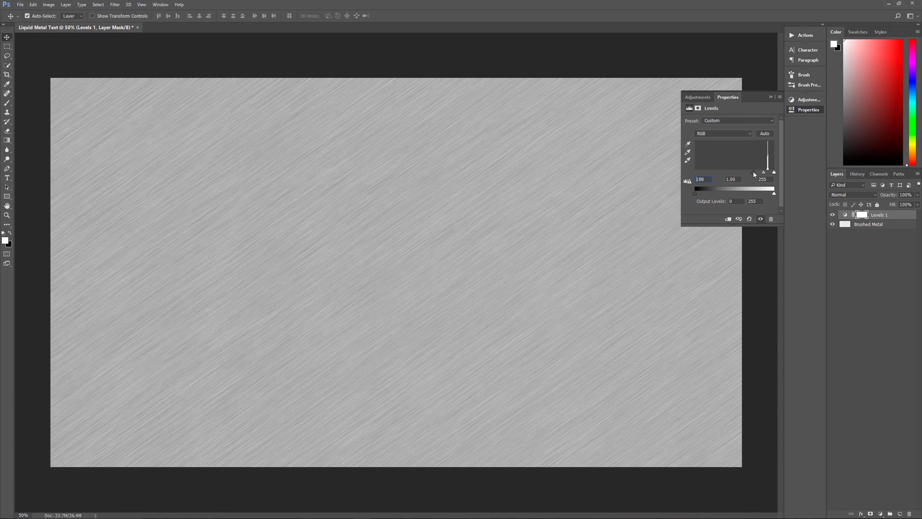
click(701, 178)
text(200)
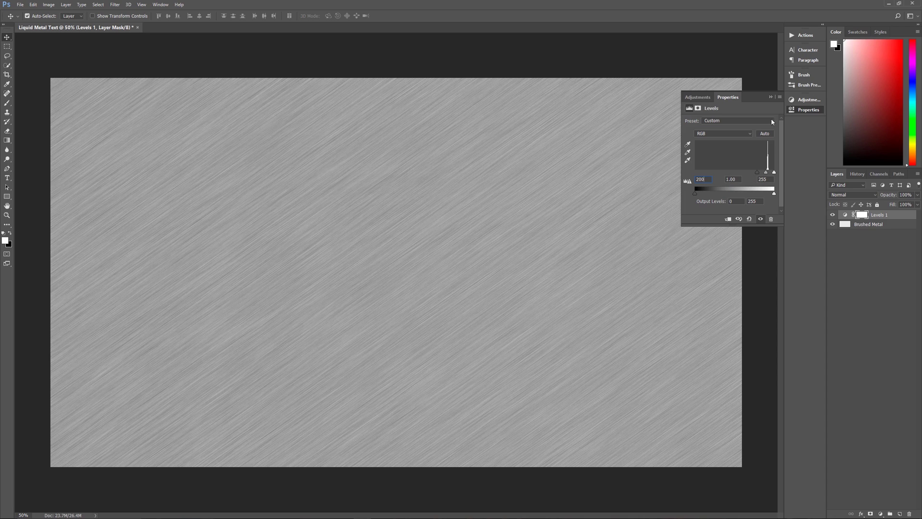
click(770, 98)
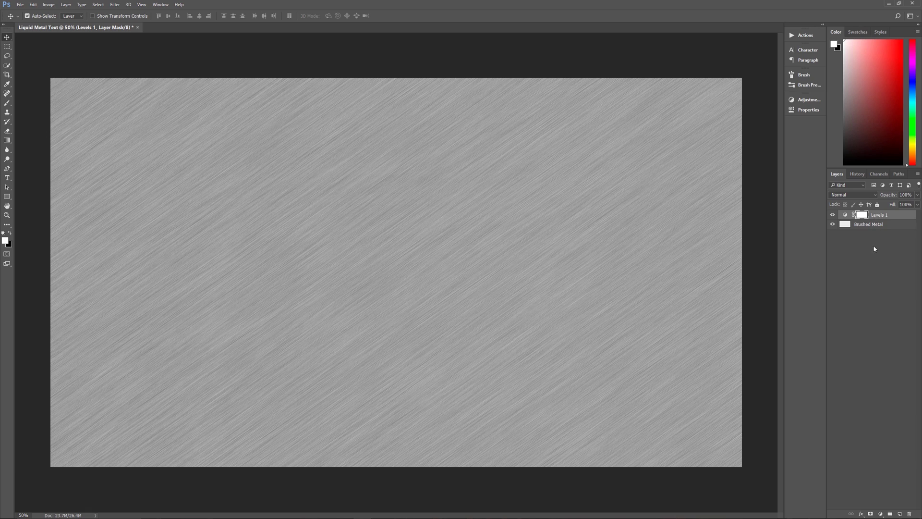
- Add a Curves adjustment layer and pull the highlight point down to darken the image
click(880, 513)
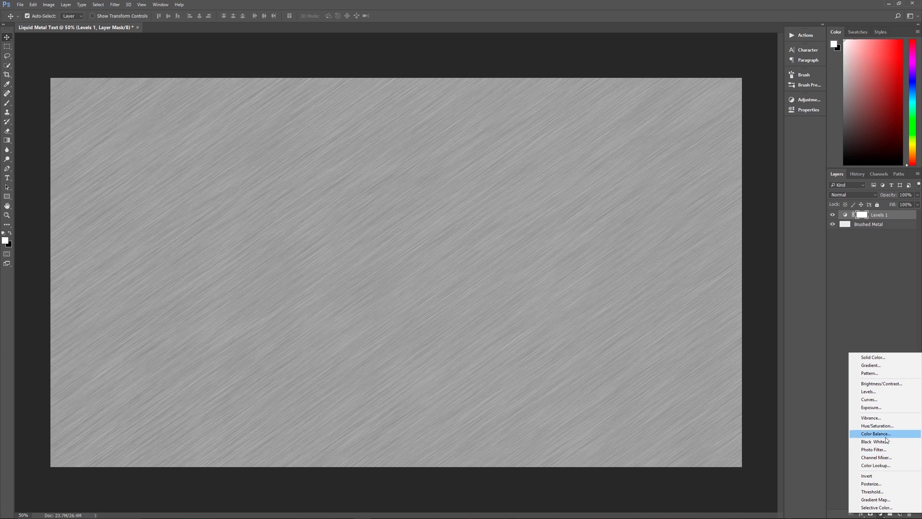
click(887, 399)
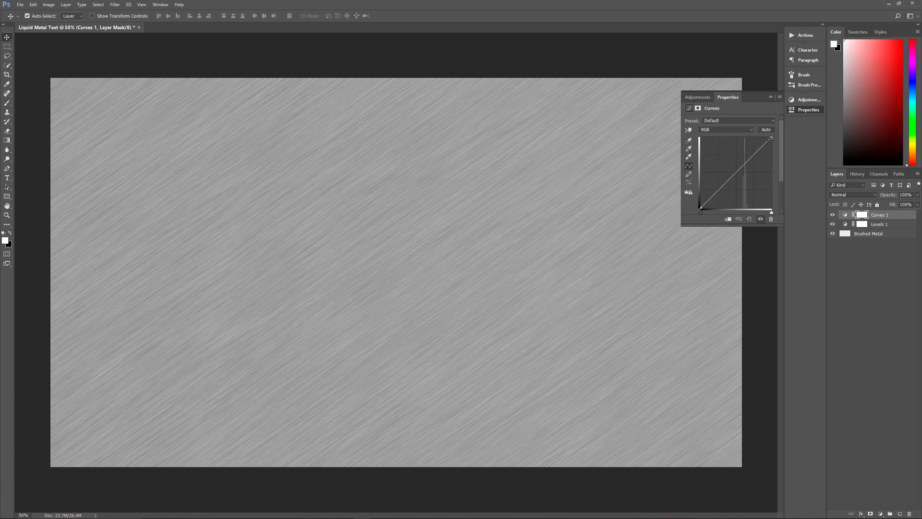
drag(772, 137, 771, 139)
drag(772, 138, 784, 192)
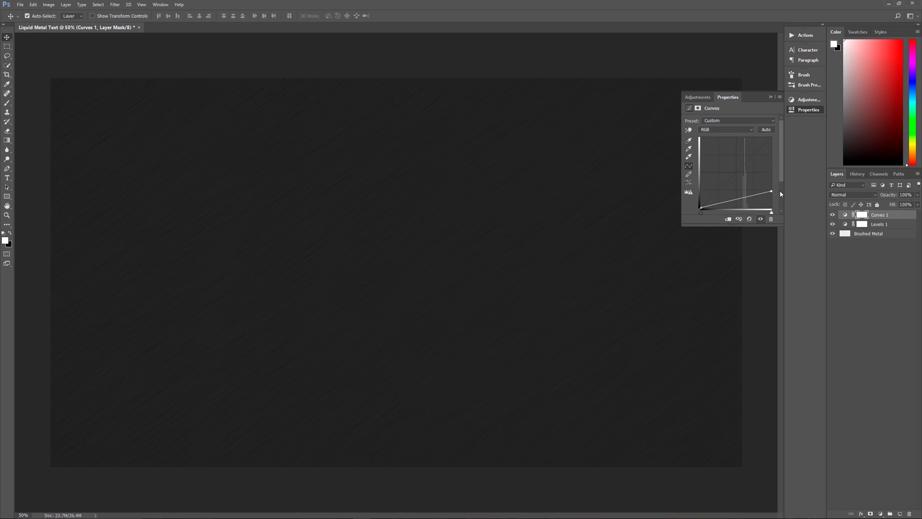
- Feather the Curves 1 layer mask by 175 px
click(698, 109)
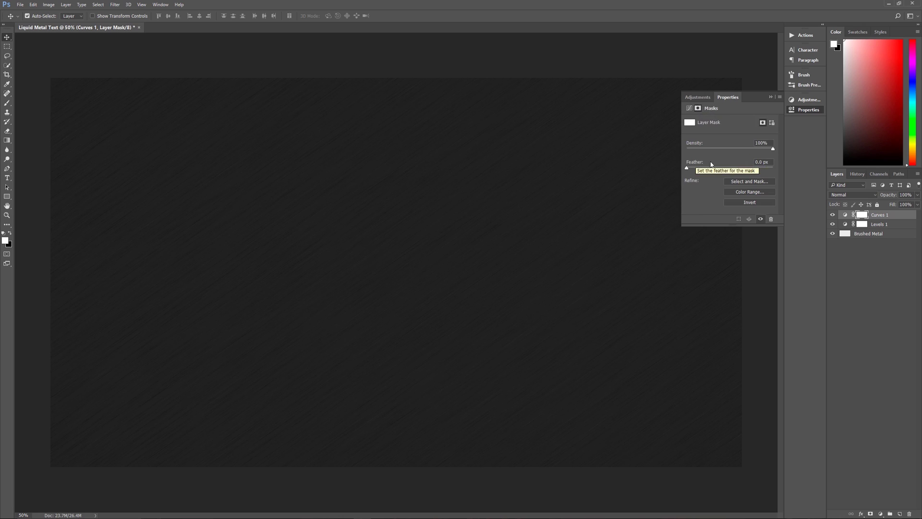
click(758, 162)
text(175)
click(771, 97)
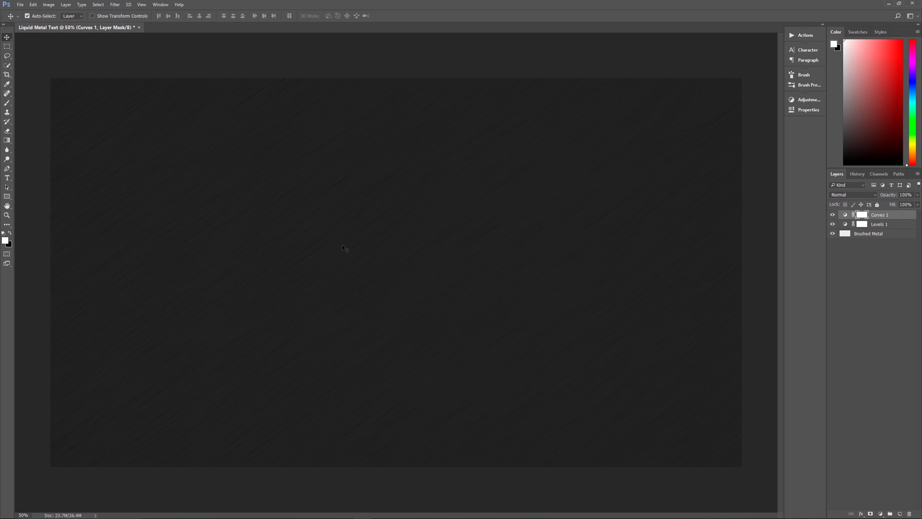
- Select a wide rectangle across the canvas middle and fill it with black on the Curves 1 mask
click(10, 46)
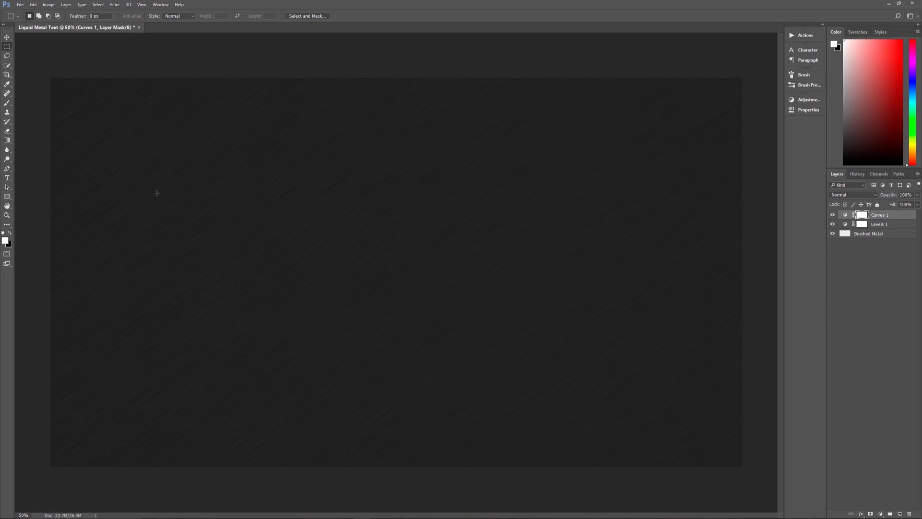
drag(91, 214, 702, 331)
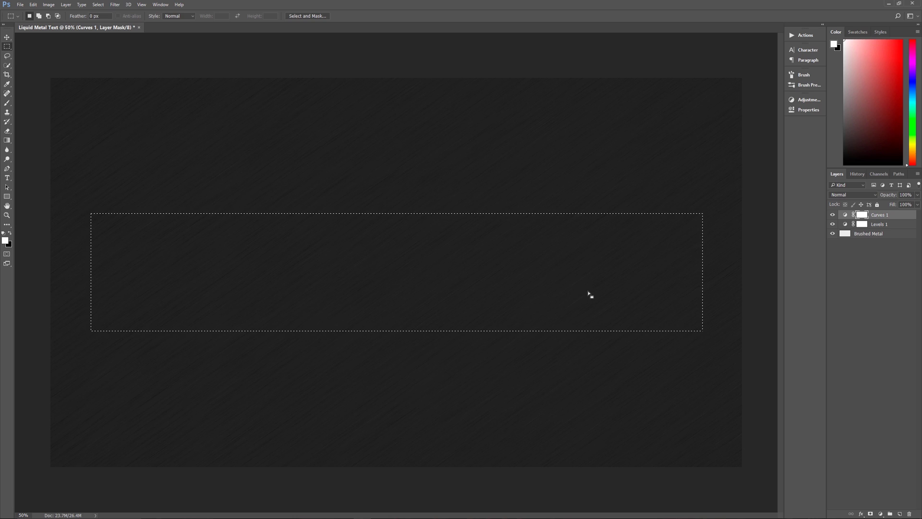
mouse_move(596, 286)
mouse_down()
mouse_move(583, 287)
mouse_move(595, 286)
mouse_up()
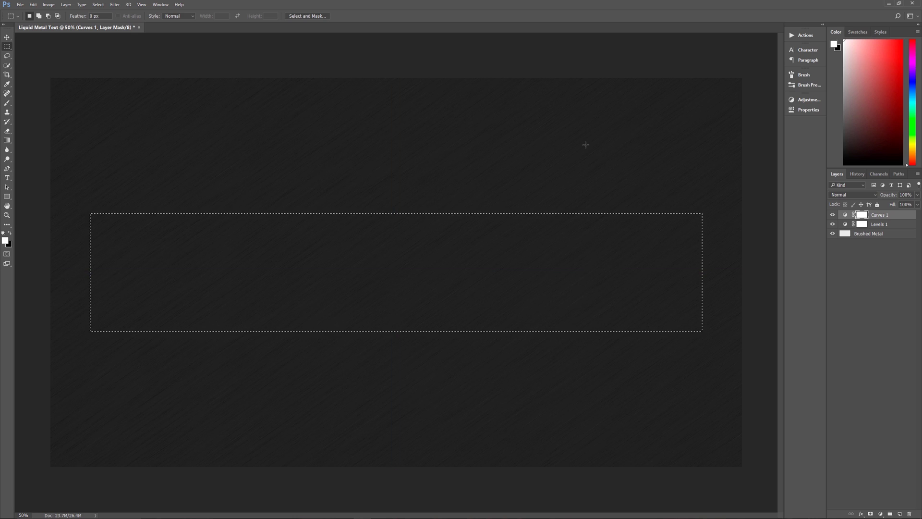
key(ctrl+BackSpace)
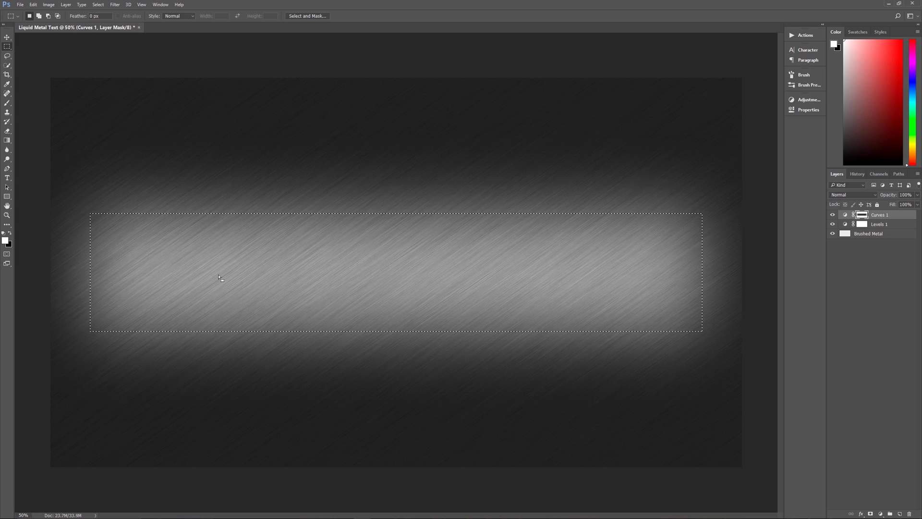
- Deselect the rectangle, leaving the feathered bright band across the background
key(ctrl+d)
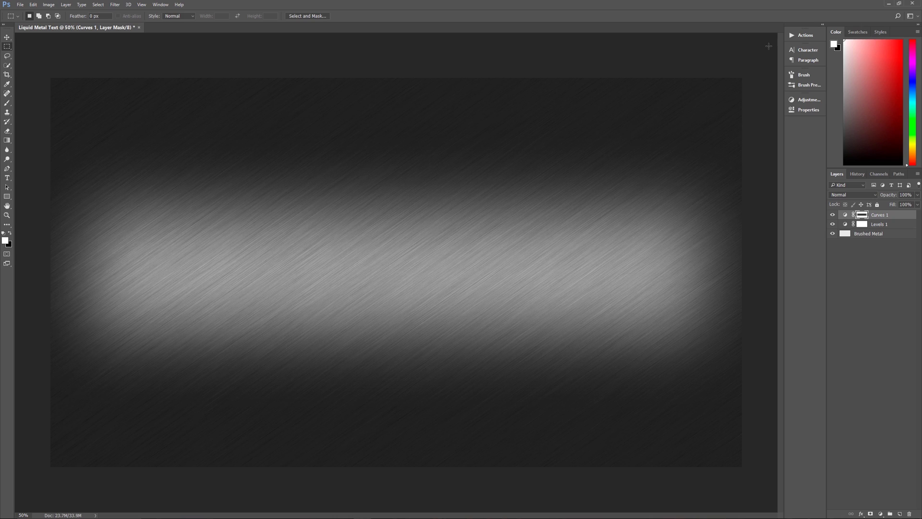
- Expand the Character panel showing the Roundy Rainbows font at 323 pt
click(790, 54)
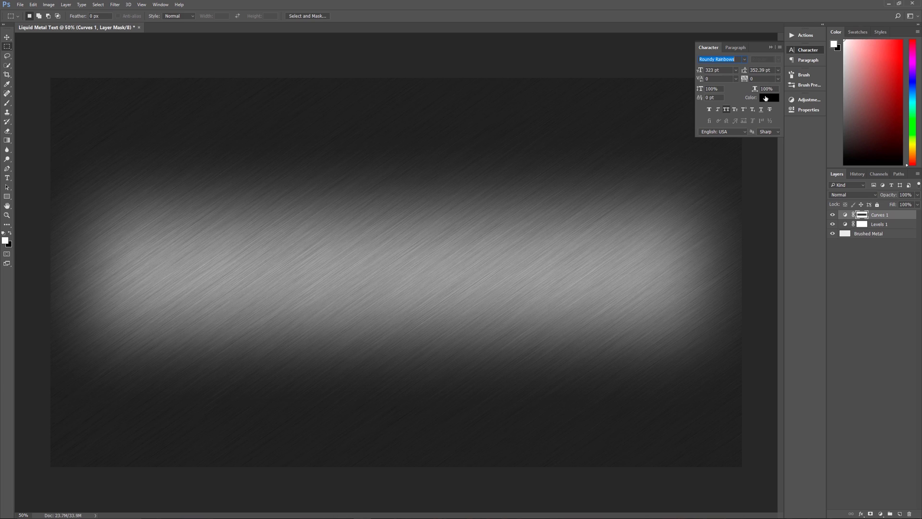
- Type 'Pixel Magic' in black Roundy Rainbows lettering at the centre of the canvas
click(770, 47)
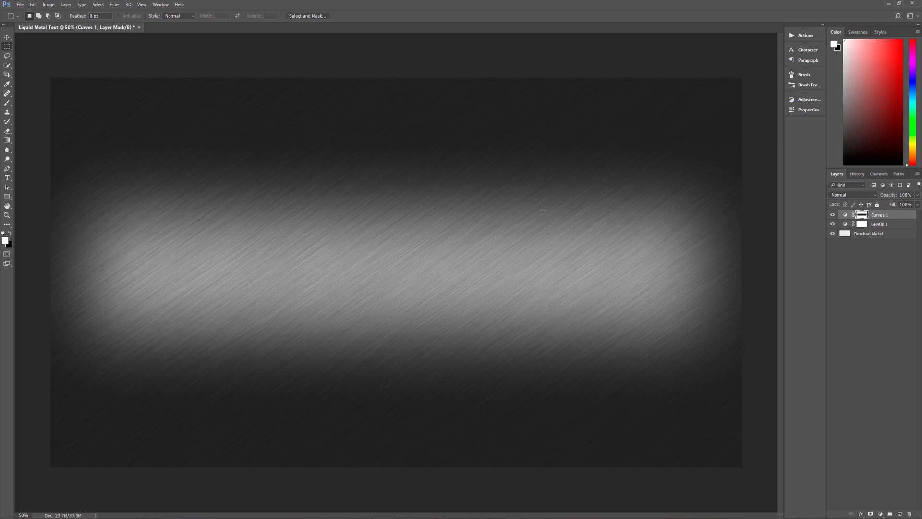
key(t)
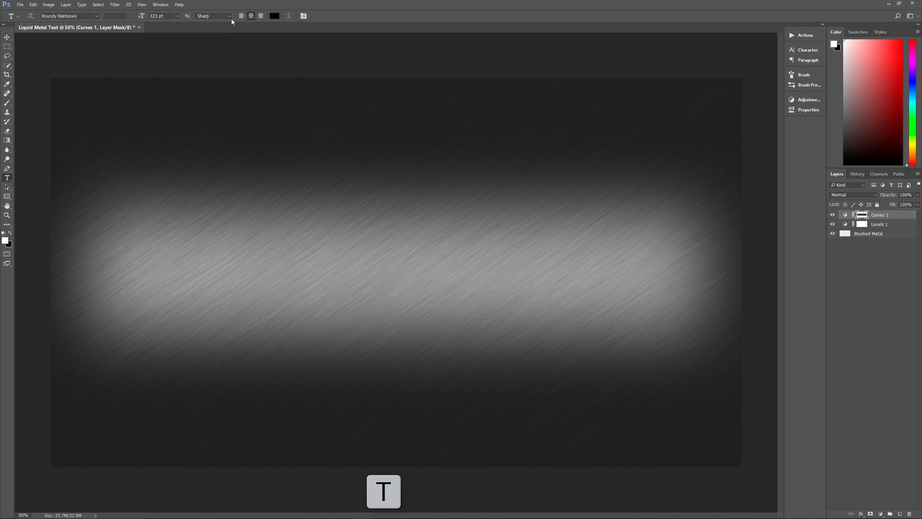
click(382, 263)
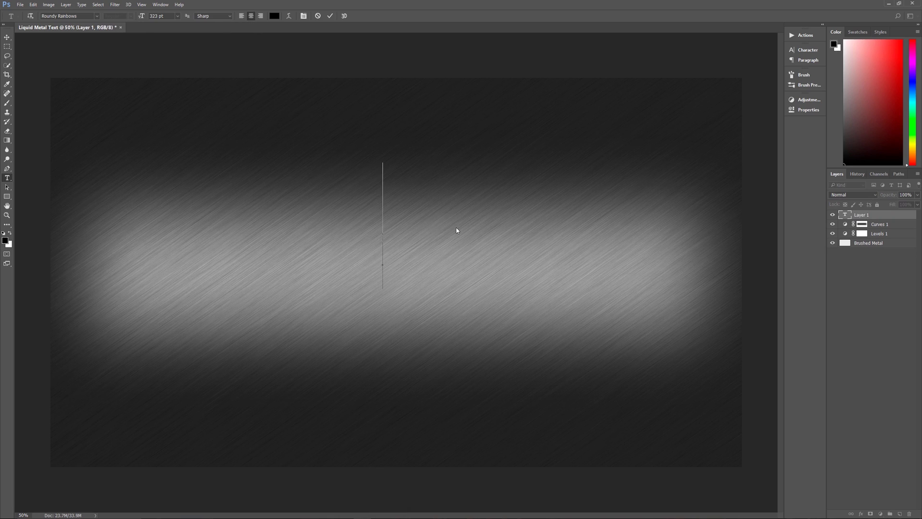
text(Pixel Magic)
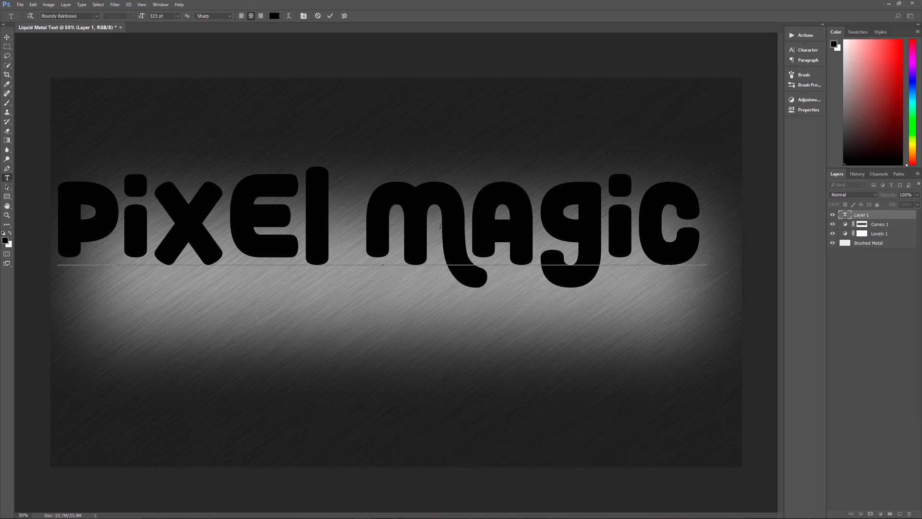
- Tighten the kerning between P and i and between i and X
click(474, 231)
click(545, 239)
click(233, 223)
click(154, 224)
click(119, 226)
key(alt+Left)
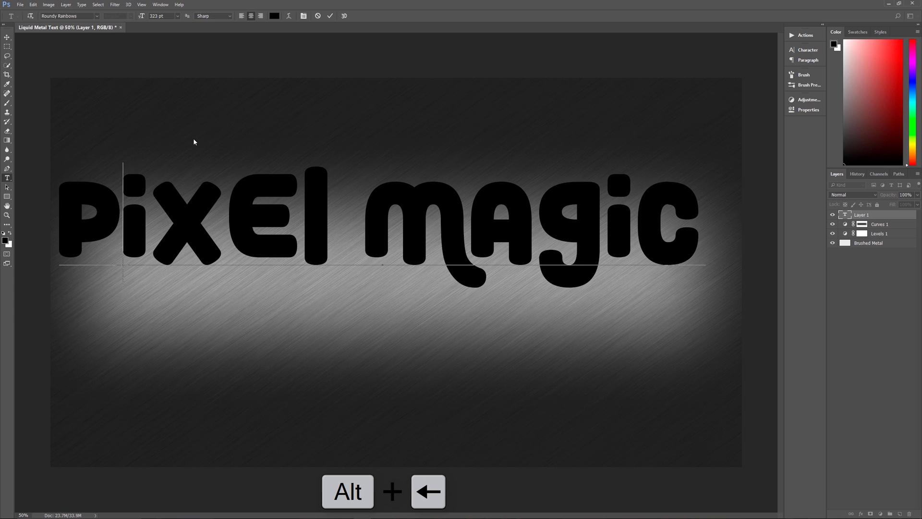
key(Right)
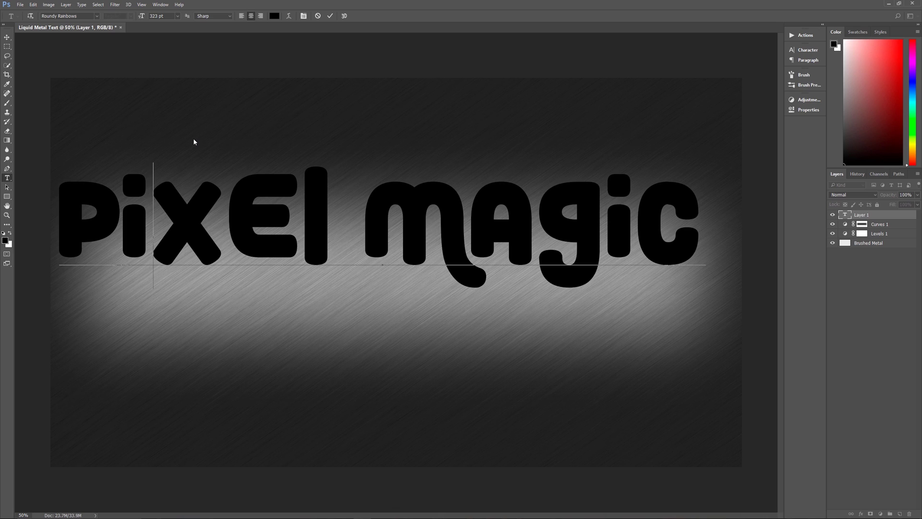
key(alt+Left)
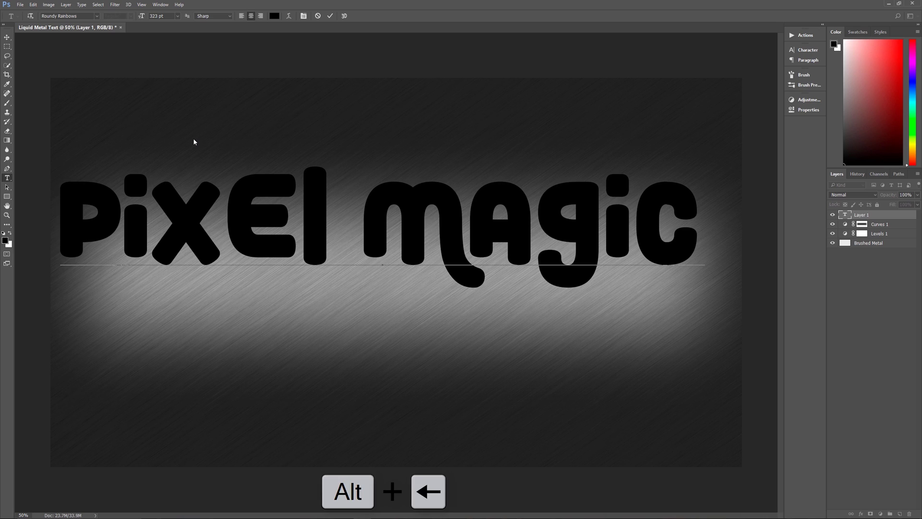
key(alt+Left)
- Fine-tune the kerning between X and E
key(Right)
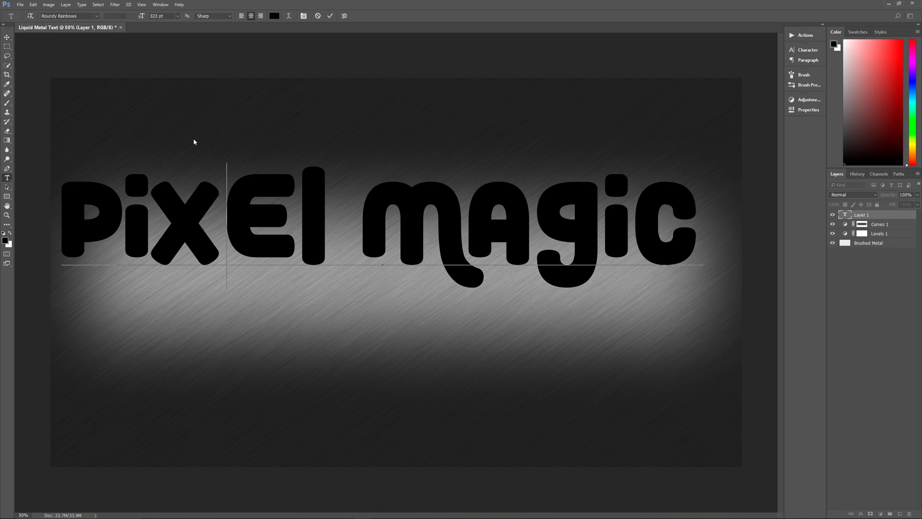
key(alt+Left)
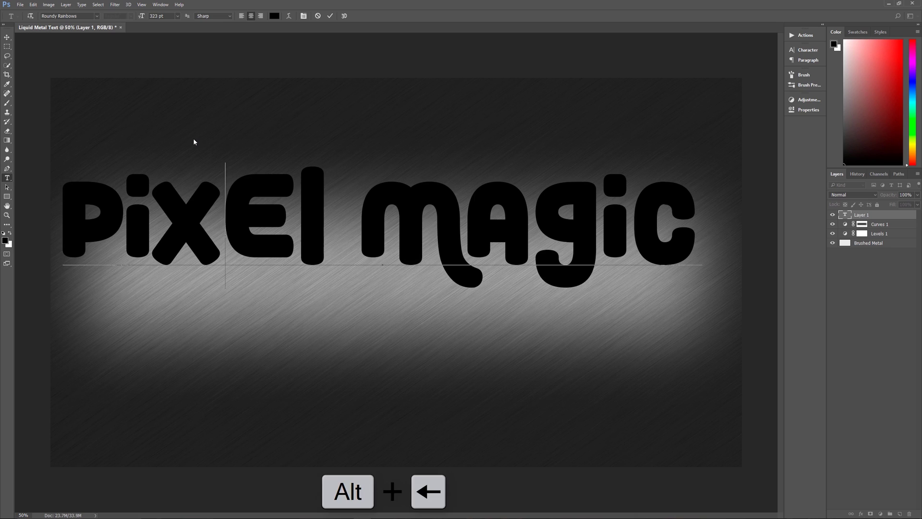
key(alt+Left)
key(alt+Right)
key(alt+Left)
key(alt+Left)
key(alt+Right)
key(alt+Right)
key(Right)
key(Right)
key(Right)
key(Right)
key(Right)
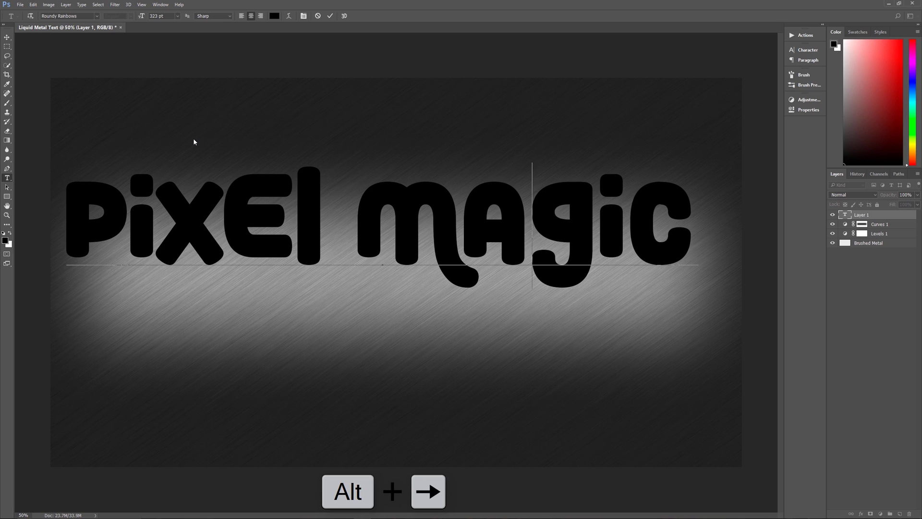
- Tighten the kerning in 'Magic' between a–g, g–i and i–c
key(alt+Left)
key(alt+Left)
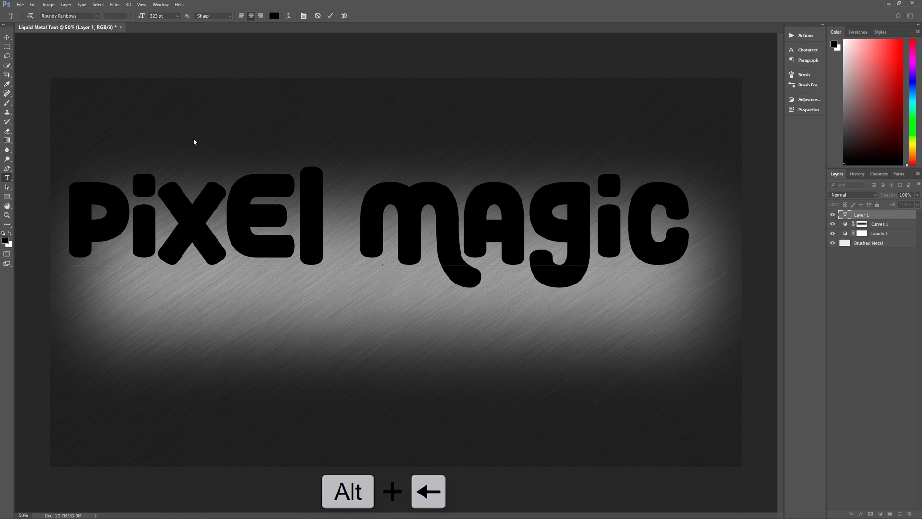
key(alt+Left)
key(Right)
key(alt+Left)
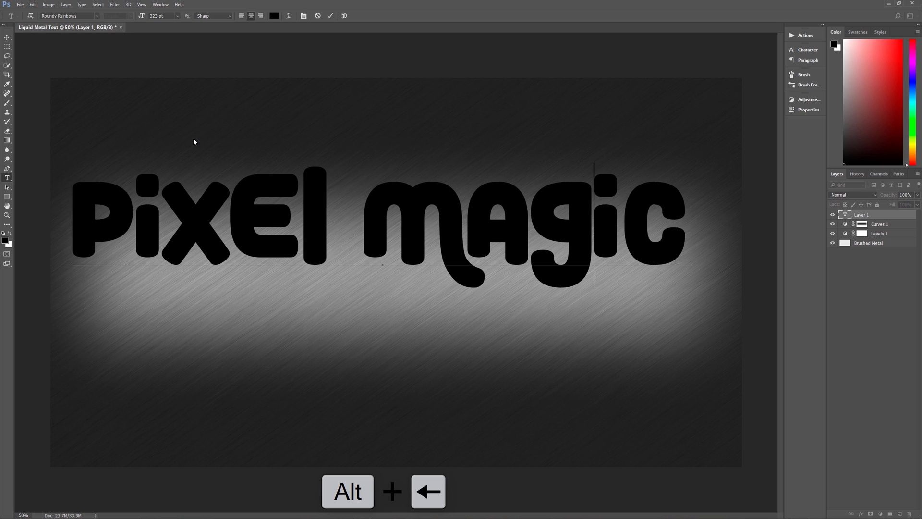
key(alt+Right)
key(Right)
key(alt+Left)
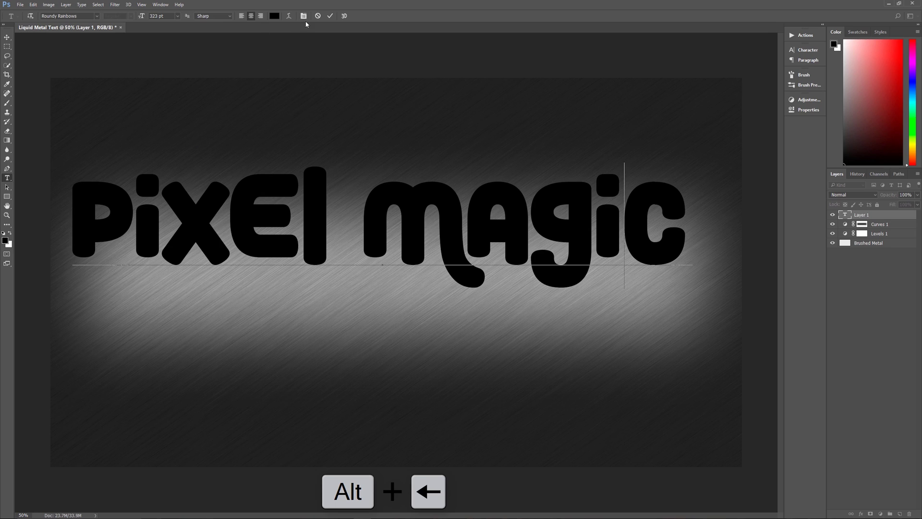
- Commit the text and drag it down so it sits centred across the bright band
click(330, 17)
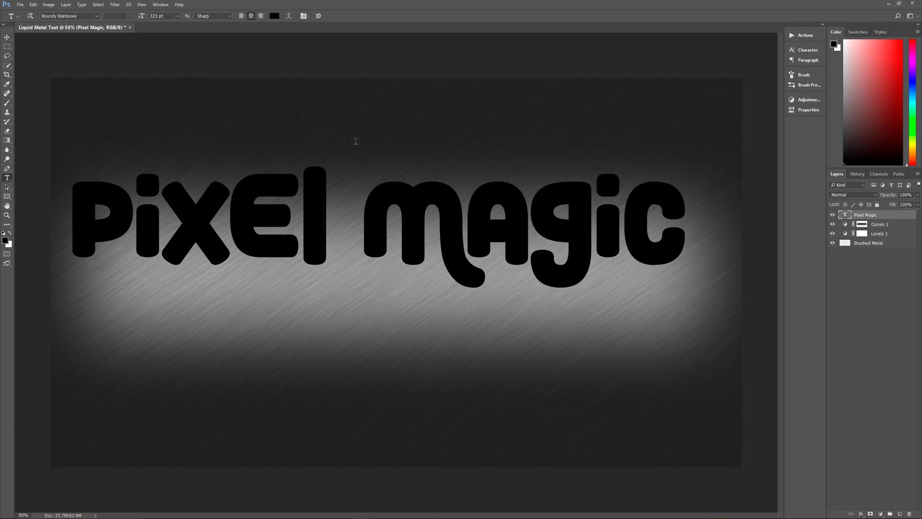
key(v)
drag(315, 190, 341, 240)
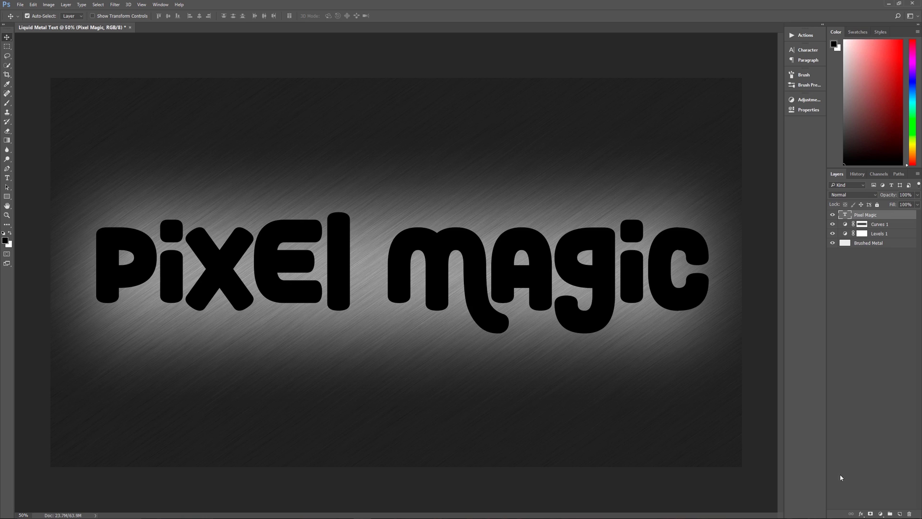
- Add an Inner Bevel & Emboss with 120% depth and 98 px size, then bring up the gloss contour presets
click(860, 514)
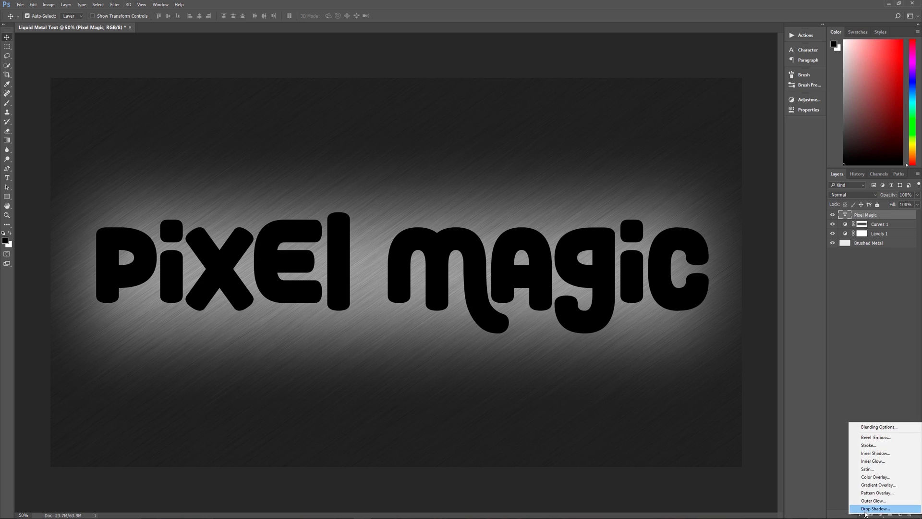
click(877, 438)
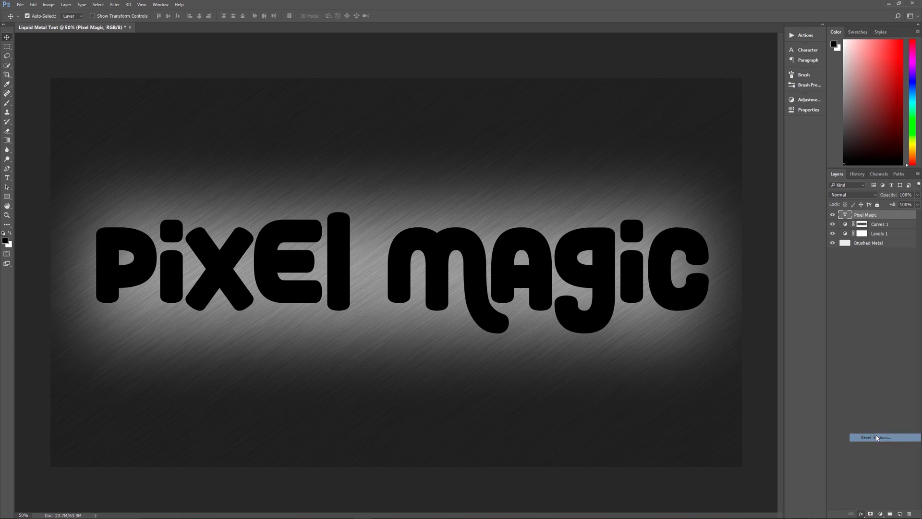
drag(488, 160, 451, 28)
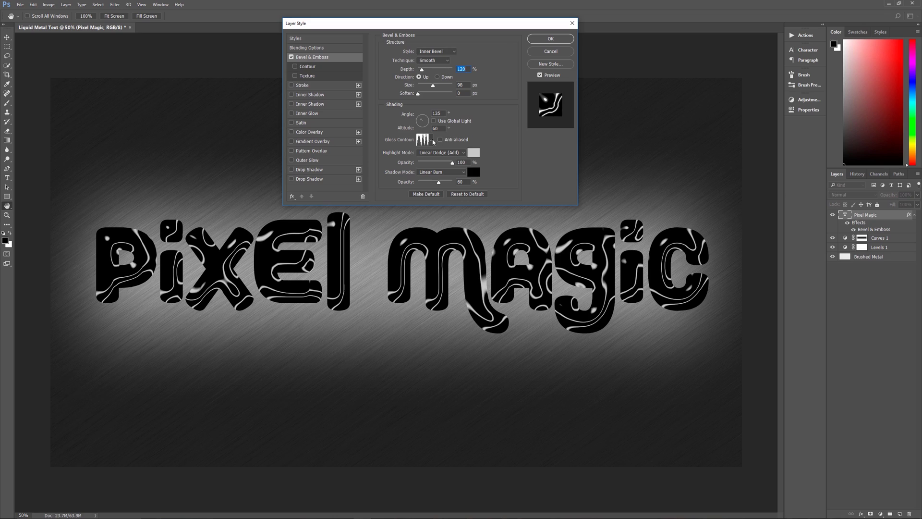
click(433, 141)
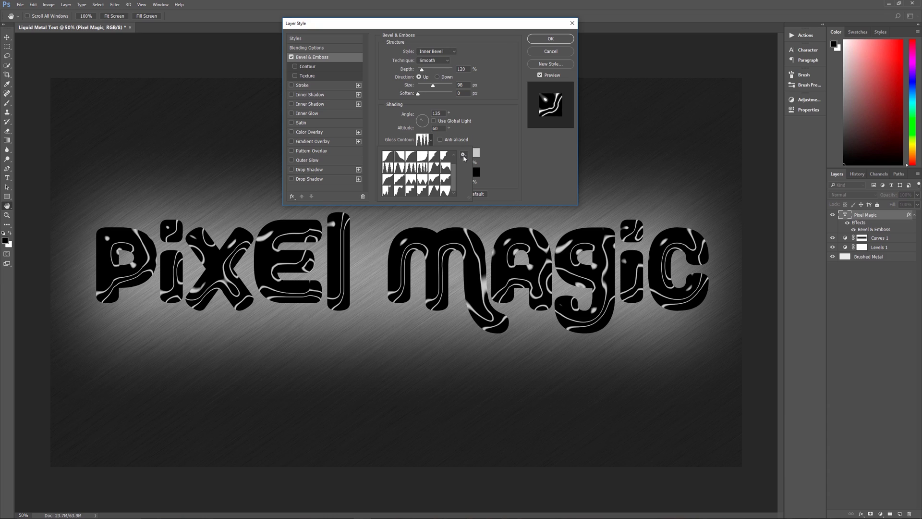
- Load the Contours preset set into the gloss contour picker, replacing the current contours
click(463, 156)
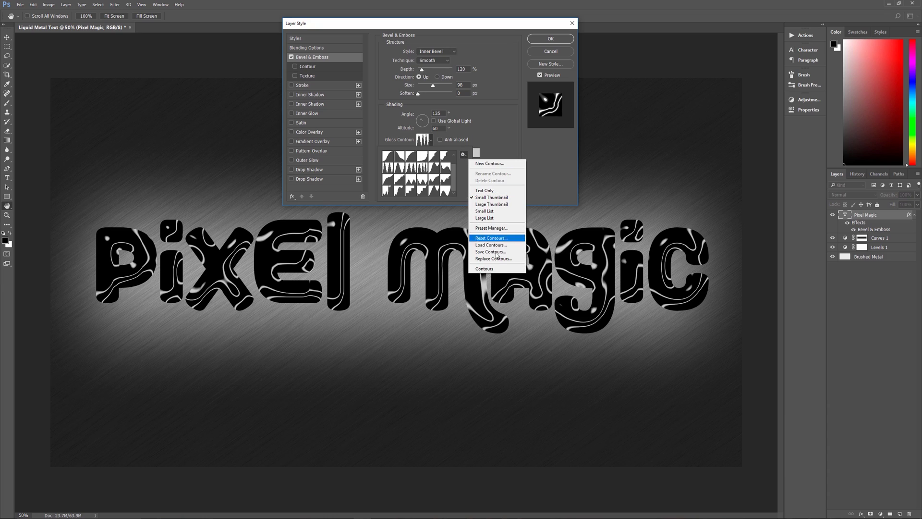
click(487, 269)
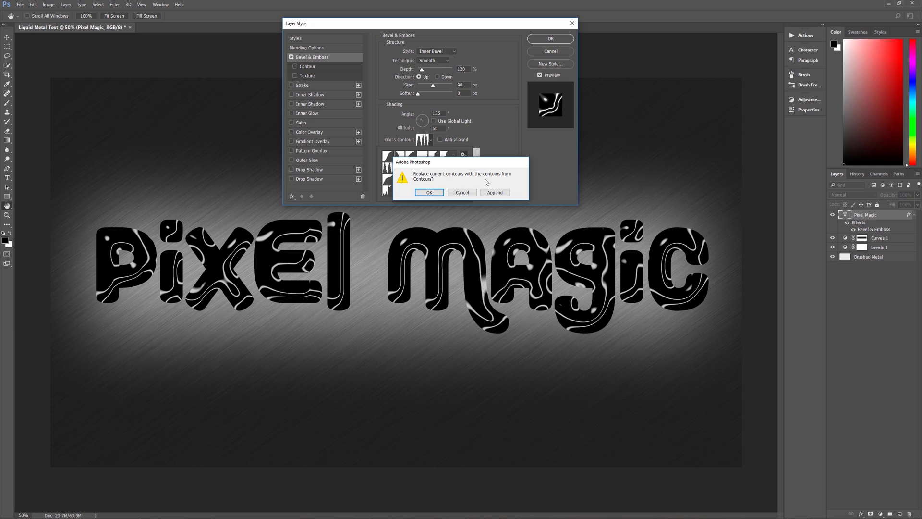
click(429, 192)
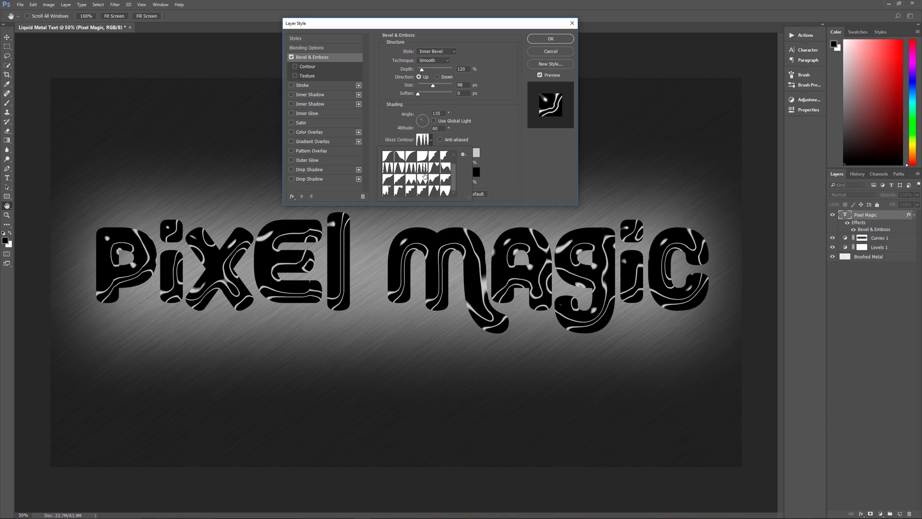
scroll(425, 176, up, 2)
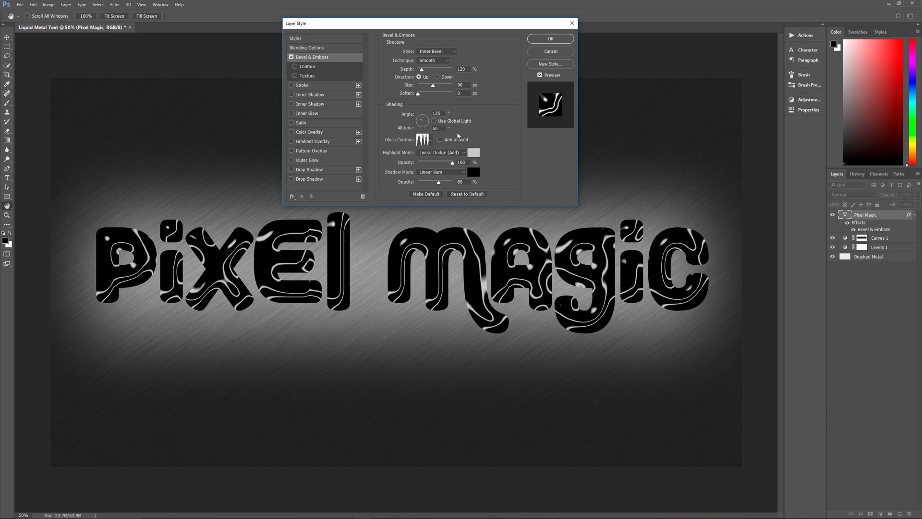
double_click(422, 181)
click(475, 155)
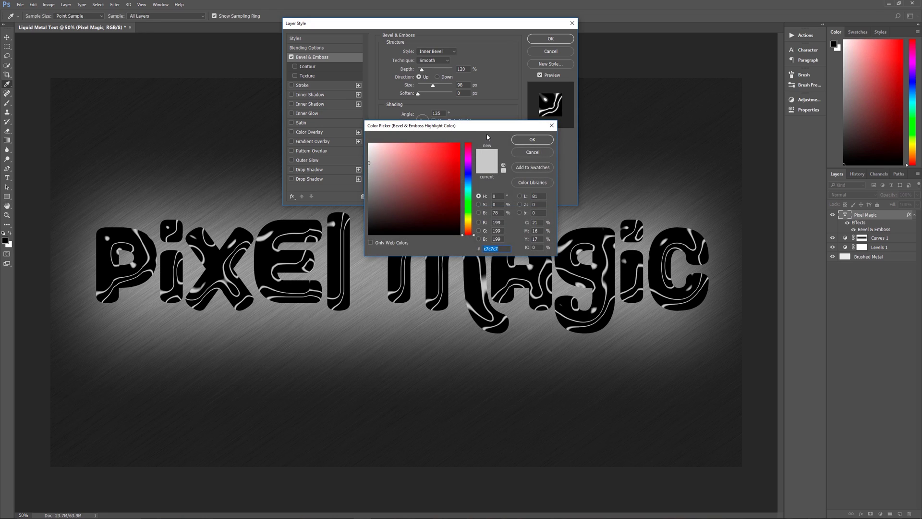
click(522, 154)
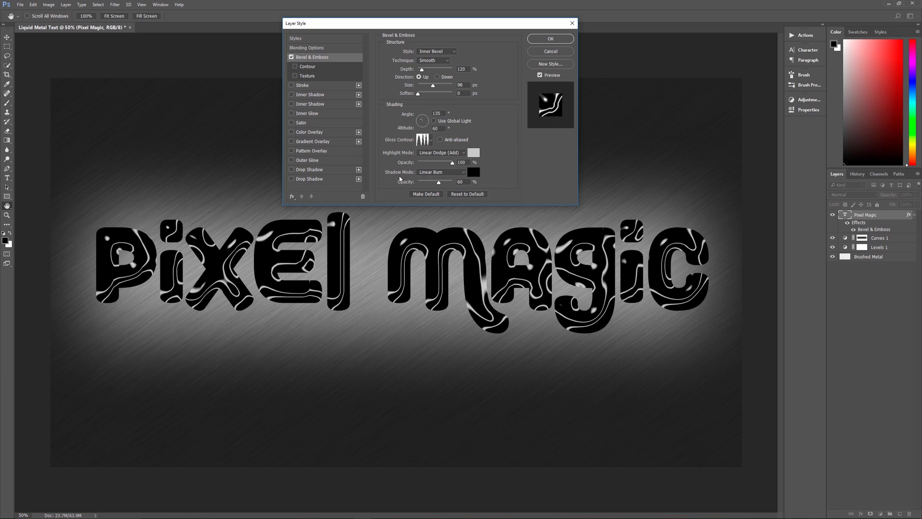
click(473, 172)
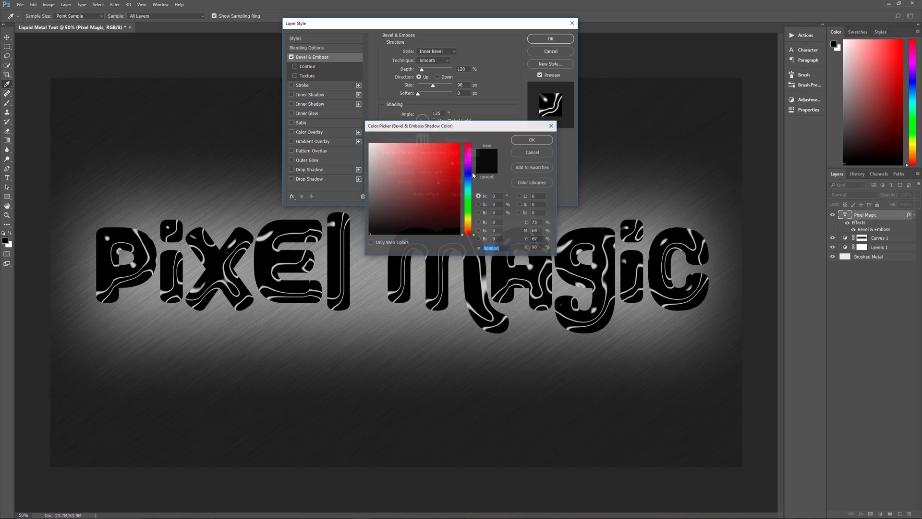
click(533, 152)
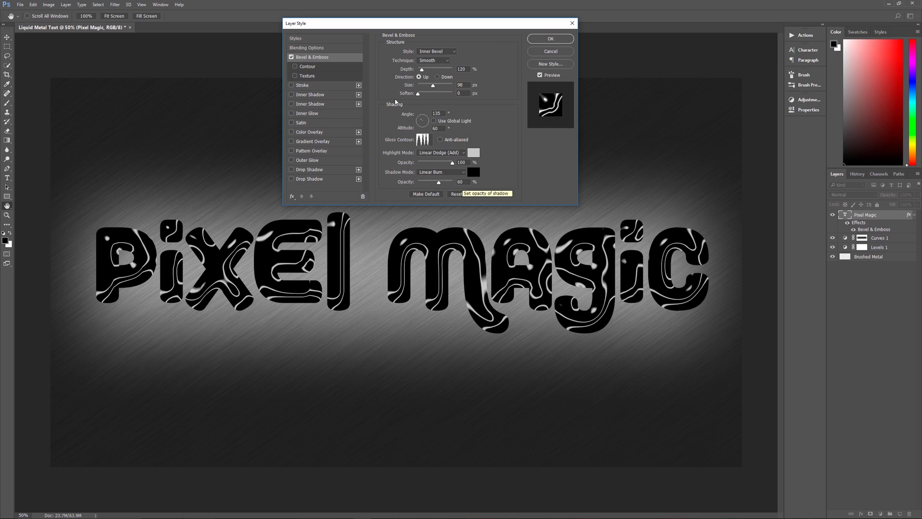
- Enable the bevel's Contour element and set it to Cone - Inverted at 100% range
click(295, 66)
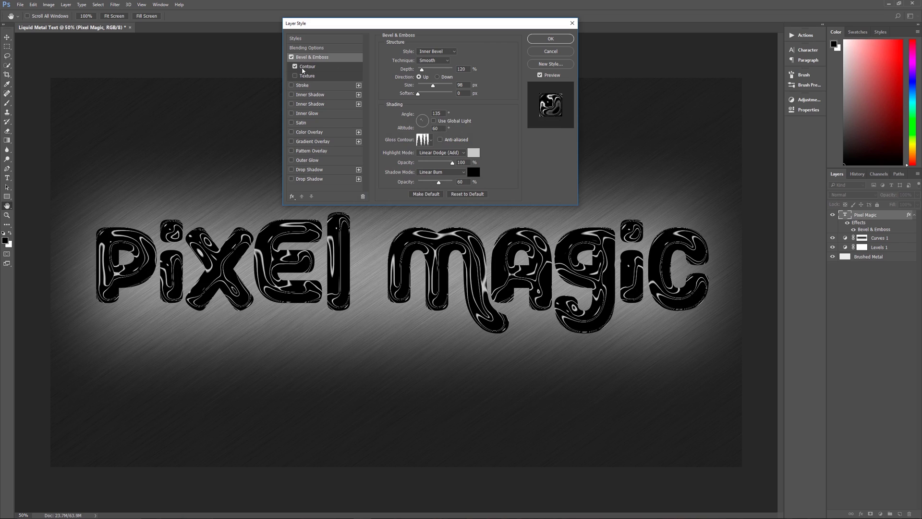
click(319, 67)
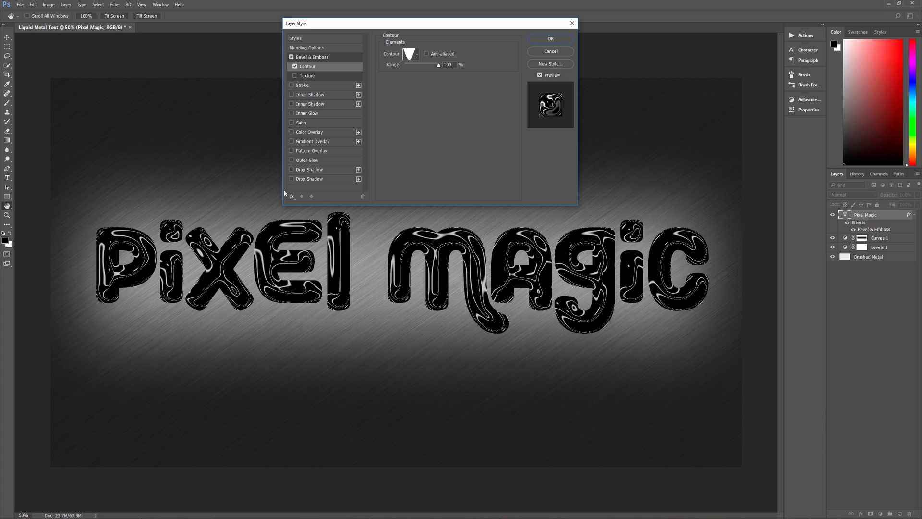
click(416, 54)
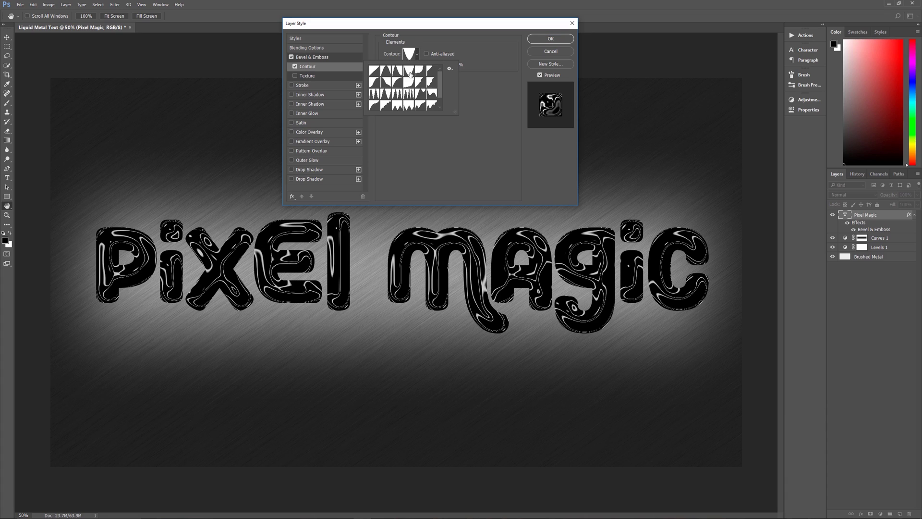
click(410, 73)
click(443, 58)
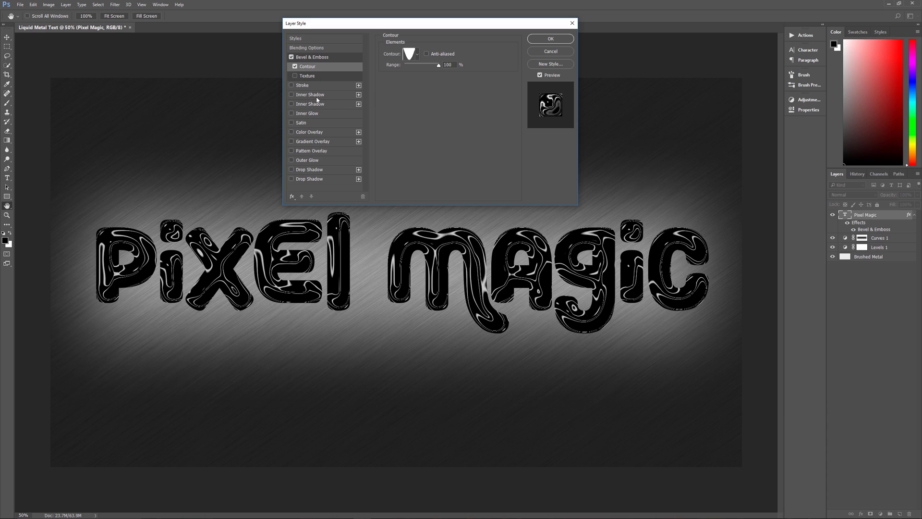
- Add a pale #deeded Vivid Light inner shadow: 50% opacity, 134°, 20 px distance, 18 px size
click(291, 95)
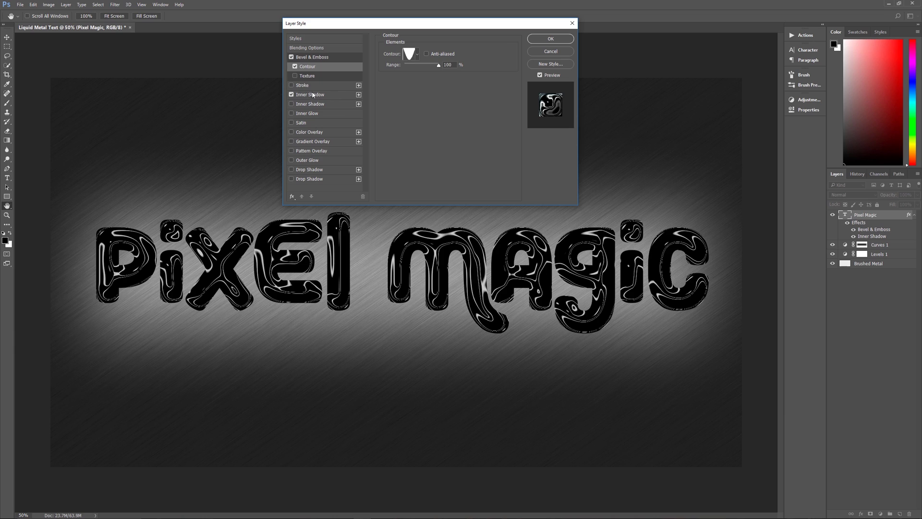
click(328, 98)
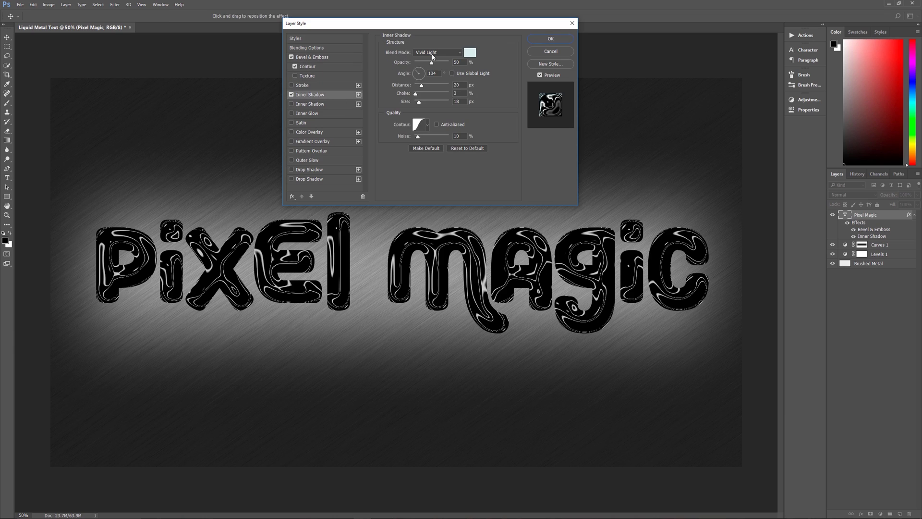
click(470, 53)
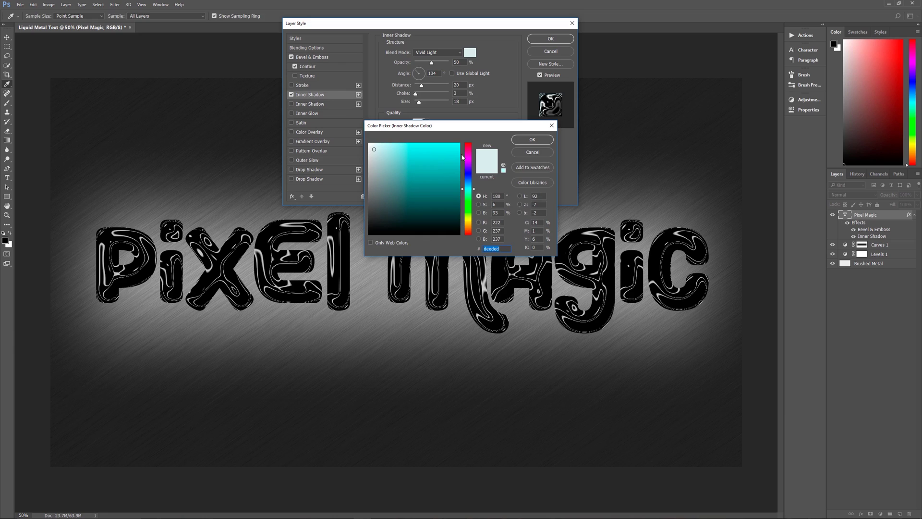
click(529, 141)
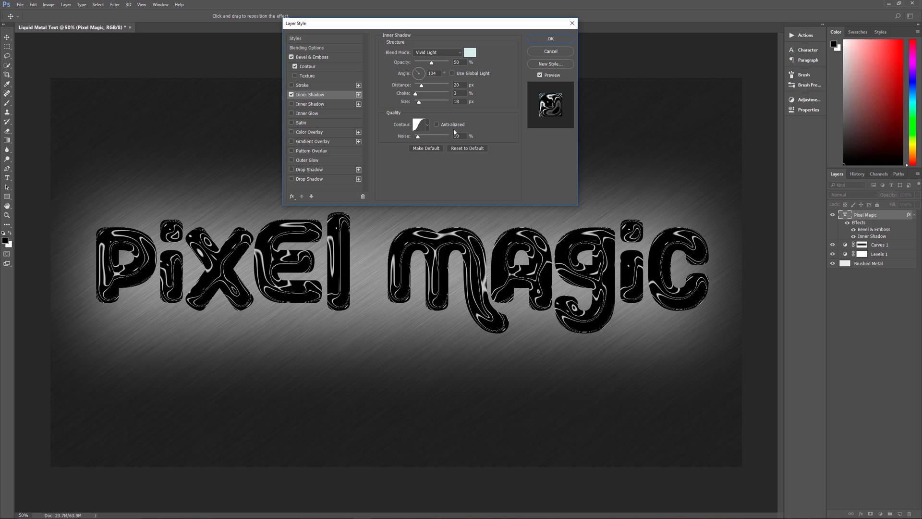
click(428, 126)
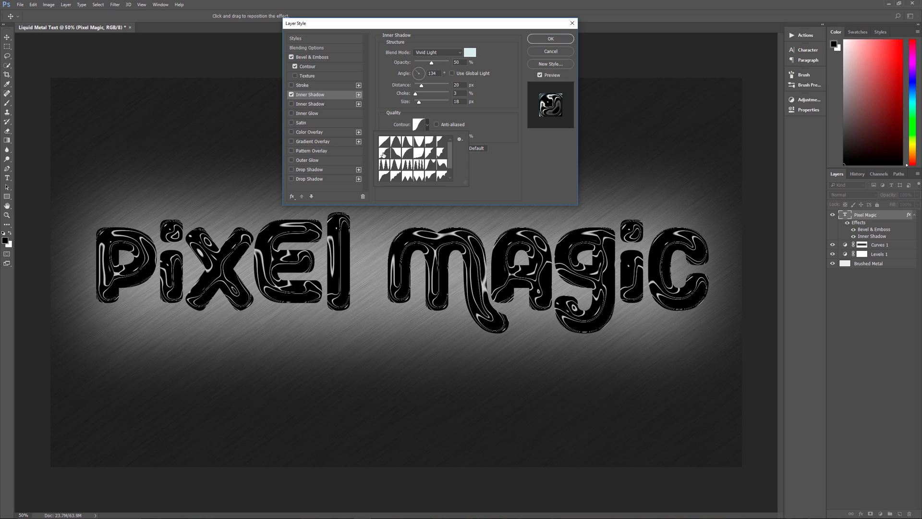
click(480, 131)
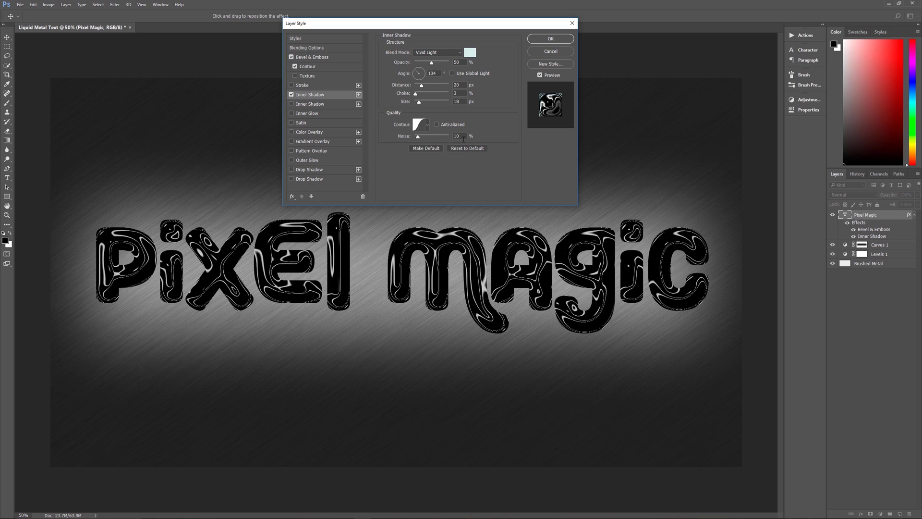
- Add a second black Multiply inner shadow at -45°, 57% opacity, keeping the linear contour
click(311, 107)
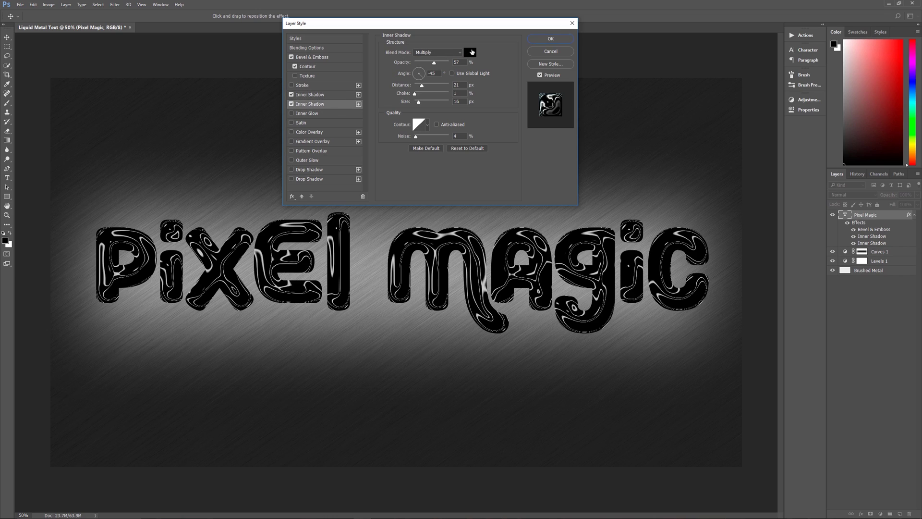
click(472, 55)
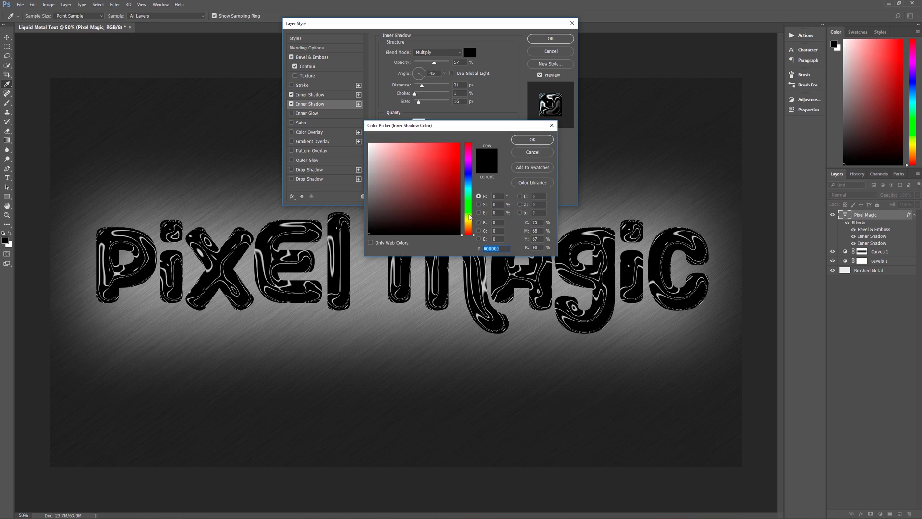
click(532, 152)
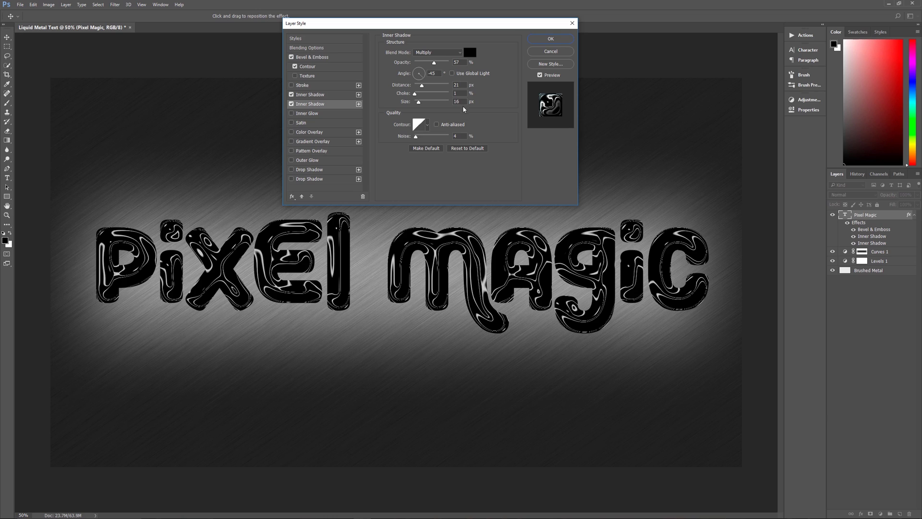
click(427, 126)
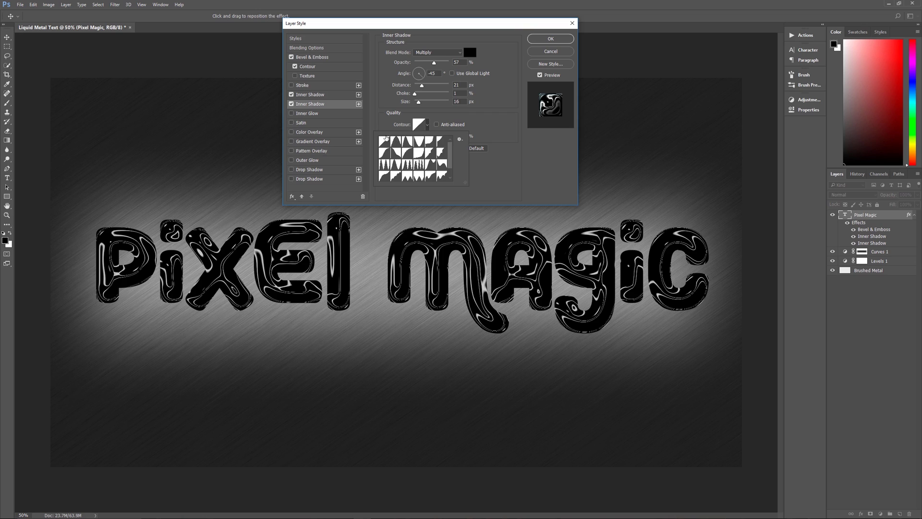
click(476, 121)
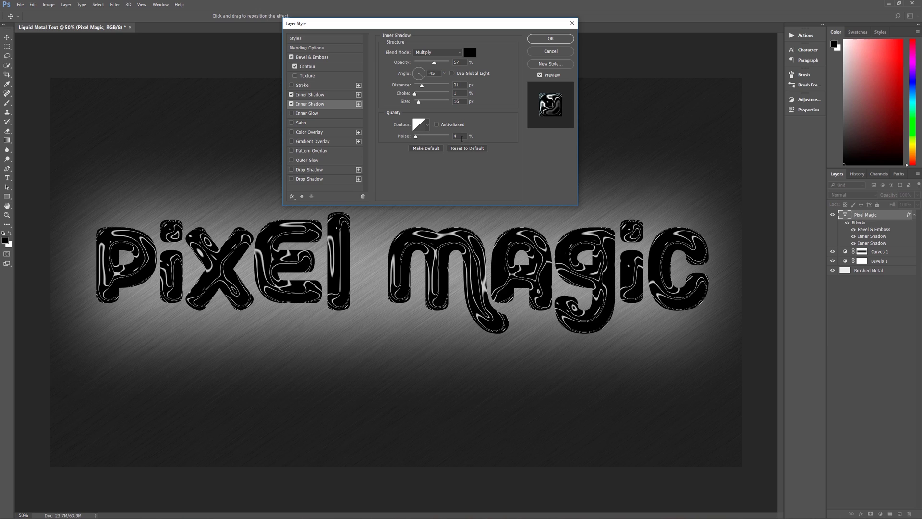
- Add a grey Multiply inner glow at 70% opacity, 32 px size, 60% range, with the default contour
click(291, 113)
click(318, 113)
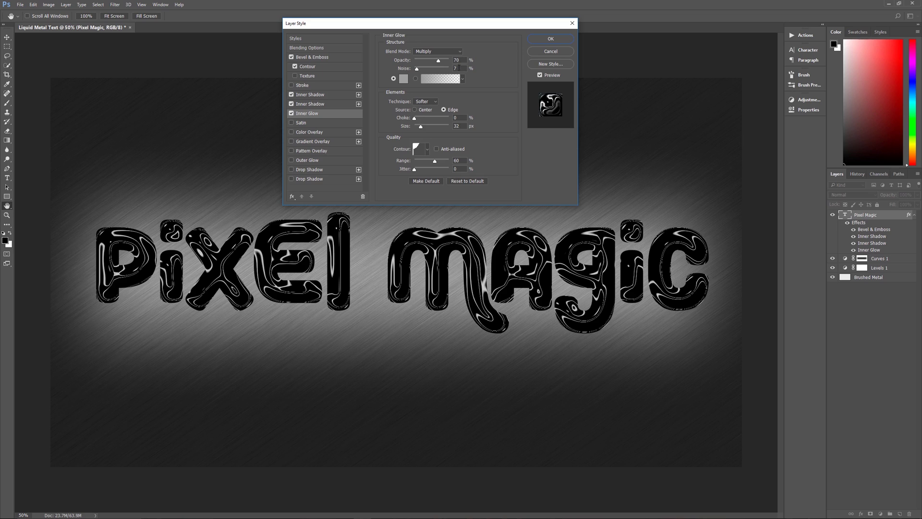
click(403, 78)
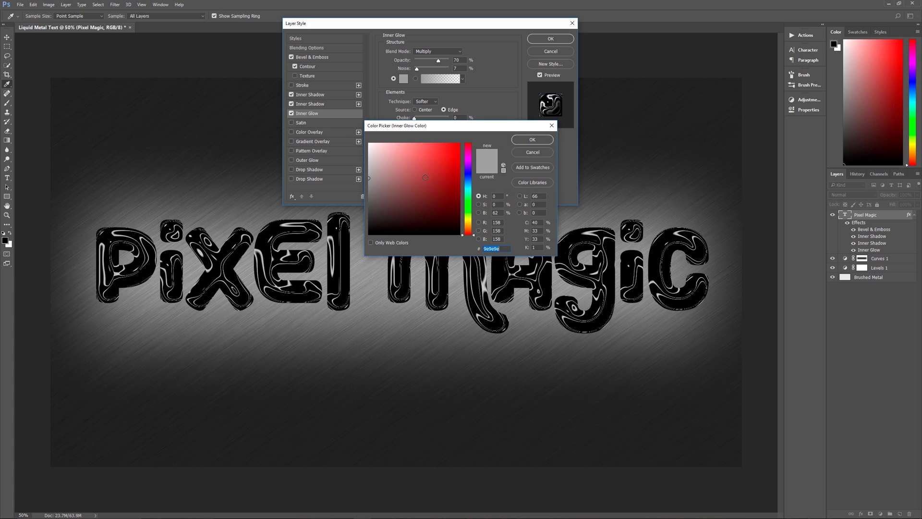
click(532, 139)
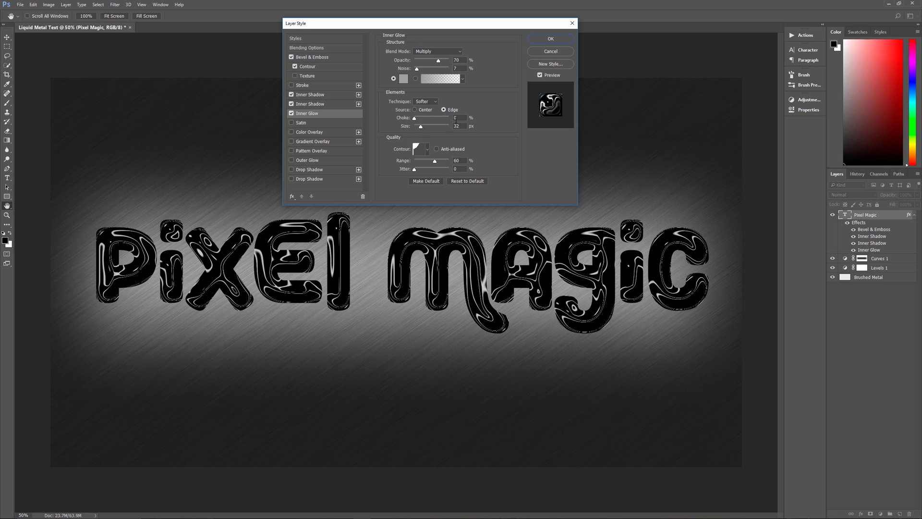
click(427, 150)
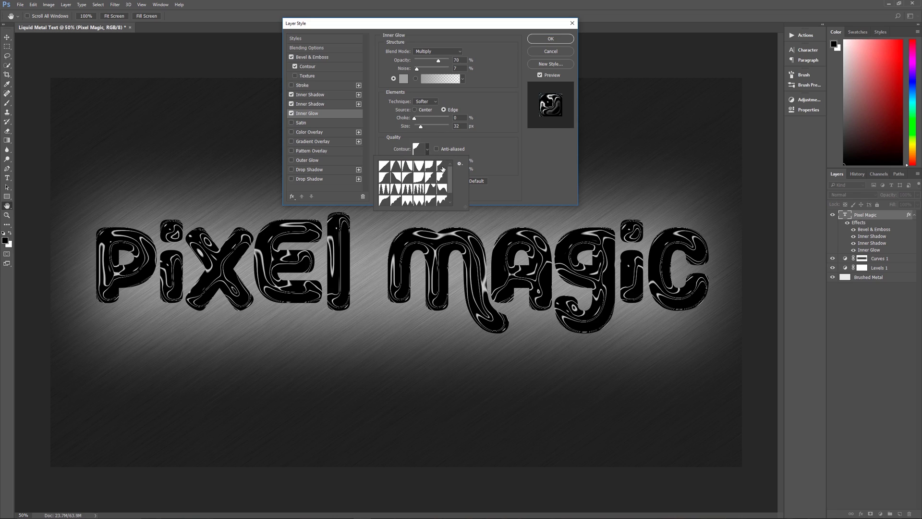
double_click(443, 168)
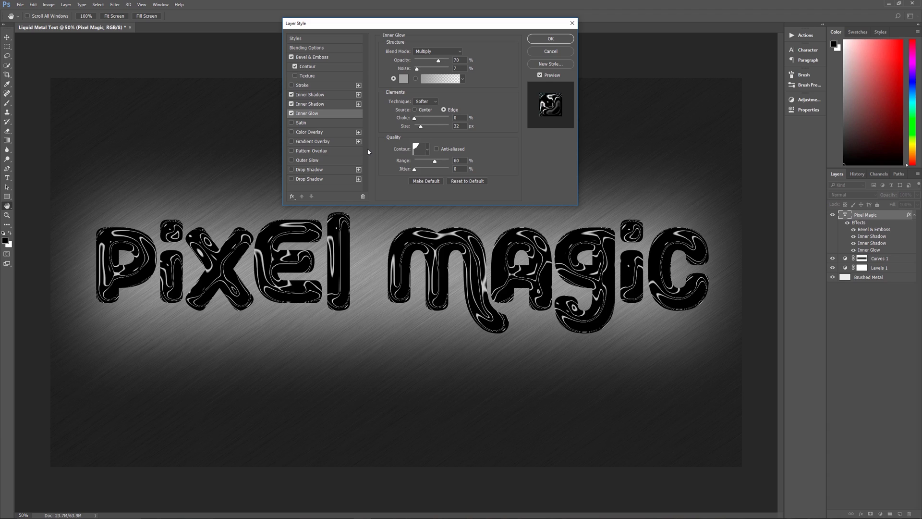
- Apply a light grey #dfdfdf Color Overlay at Normal, 100% opacity
click(323, 133)
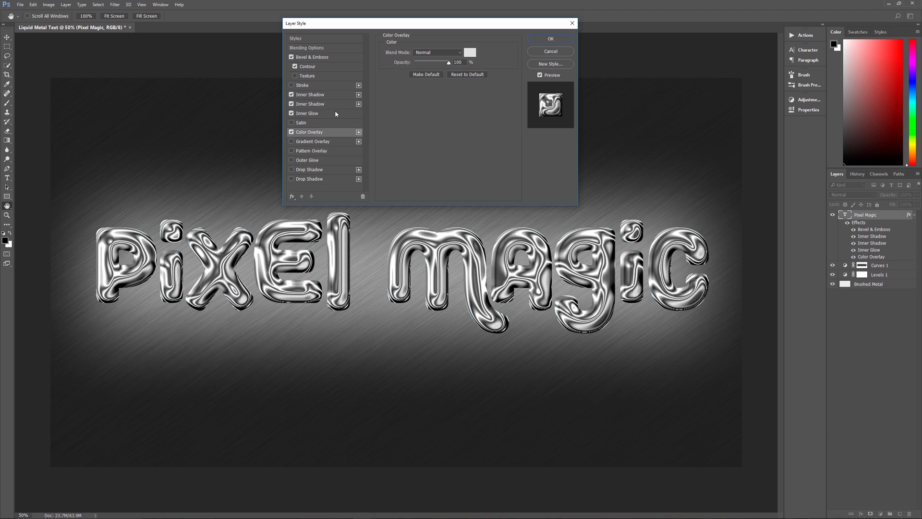
click(470, 53)
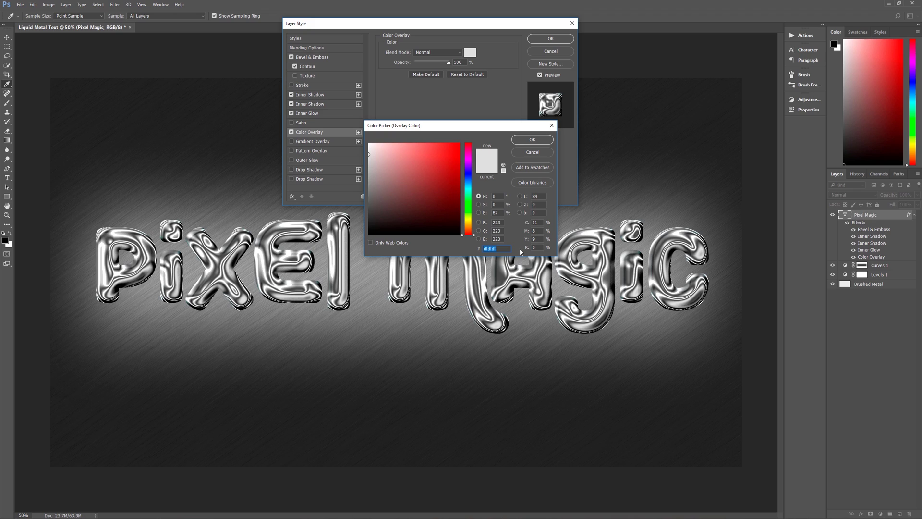
click(527, 143)
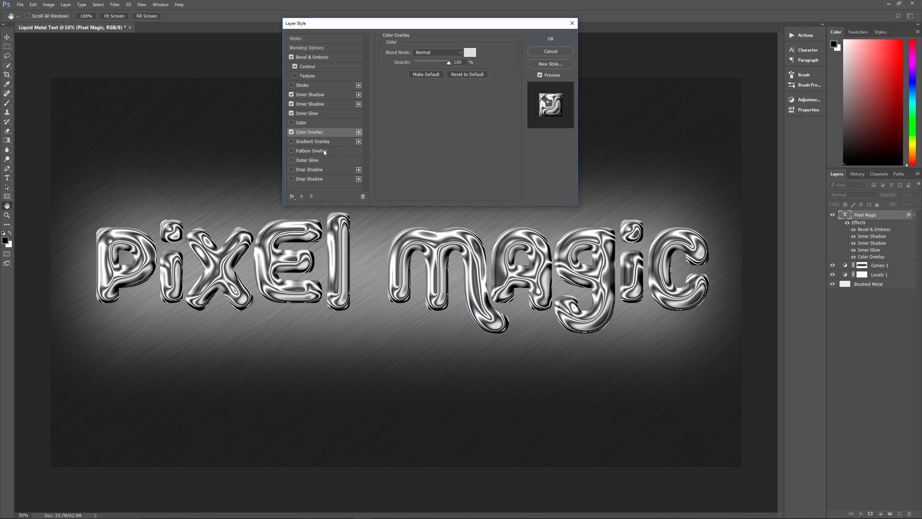
- Enable Outer Glow on the text and give it a pale glow colour
click(324, 160)
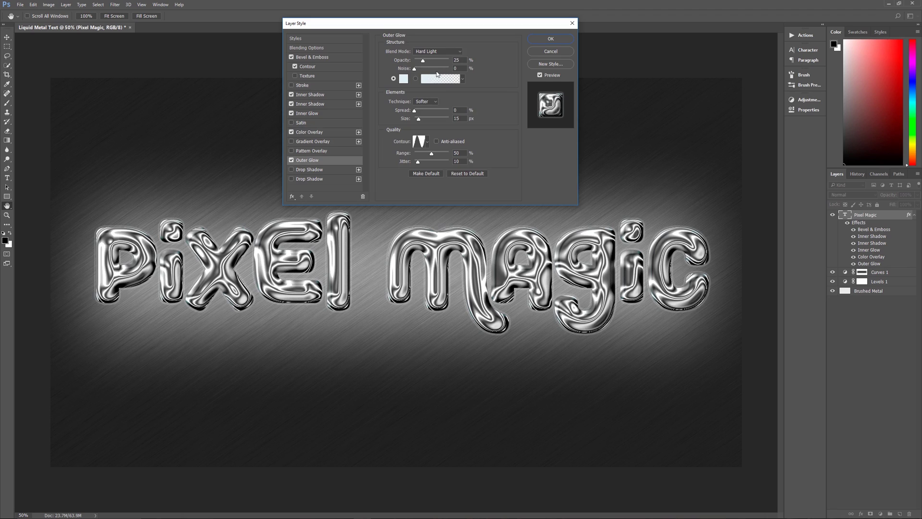
click(404, 78)
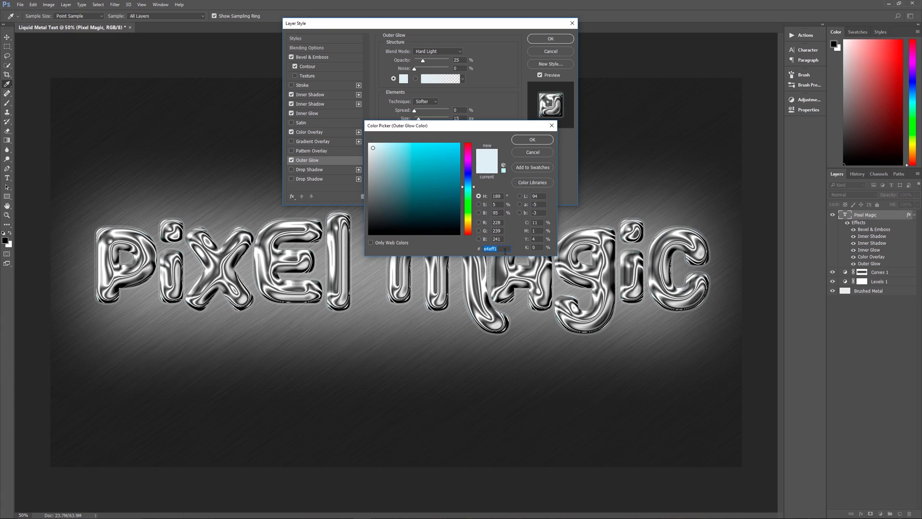
click(532, 139)
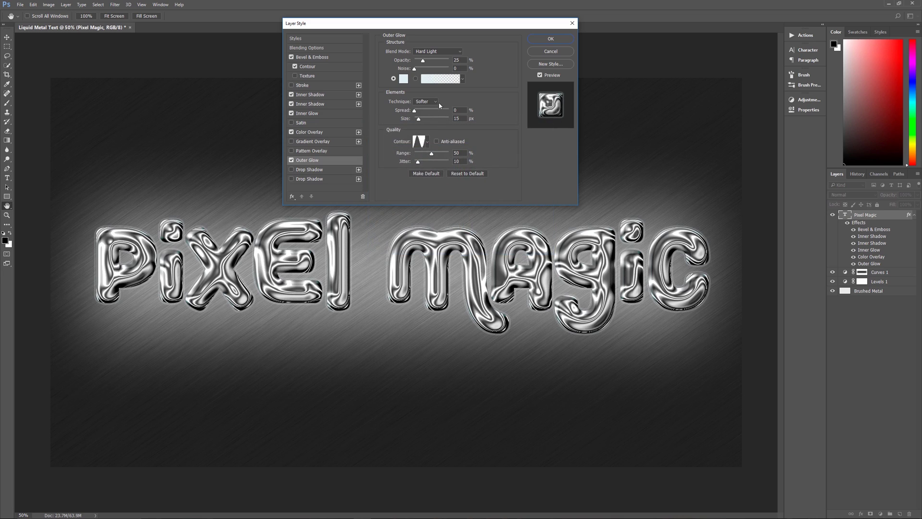
- Apply a new contour preset to the outer glow, keeping Hard Light blending
click(427, 143)
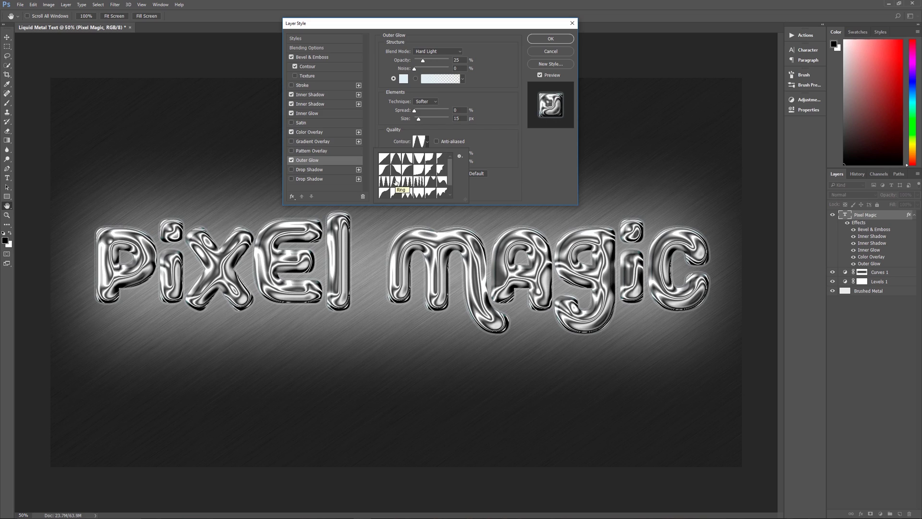
double_click(419, 182)
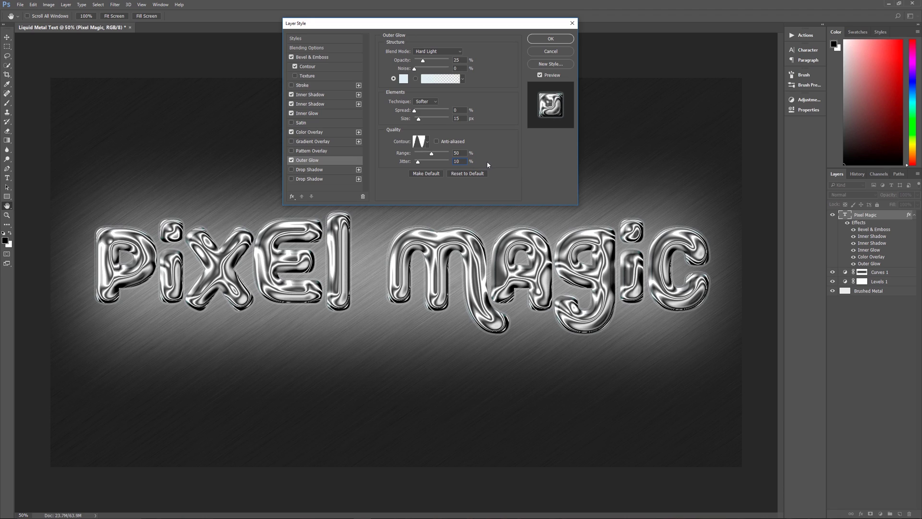
click(460, 51)
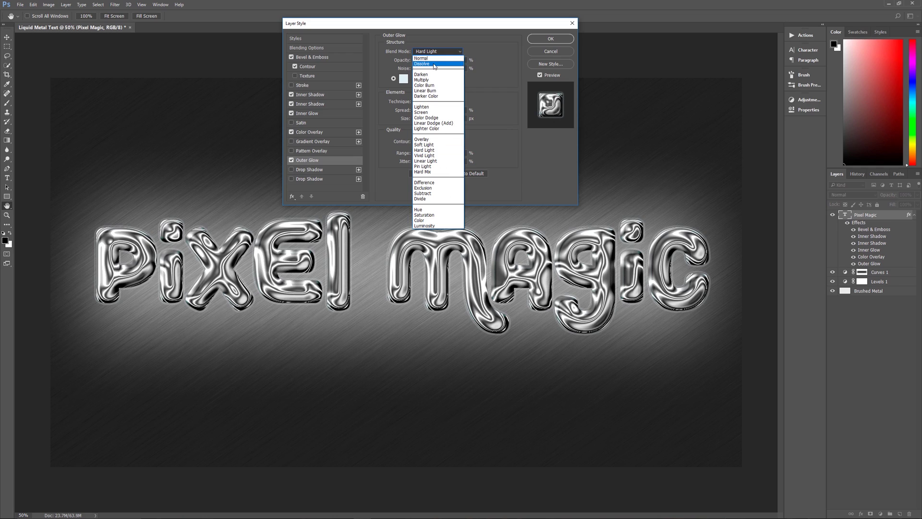
click(498, 41)
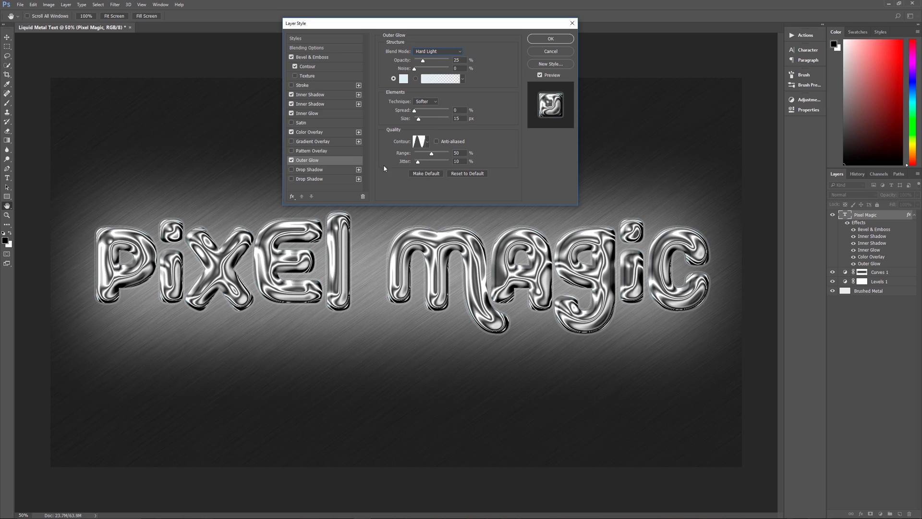
- Enable a black drop shadow, leave its contour unchanged and select the Noise value for editing
click(310, 170)
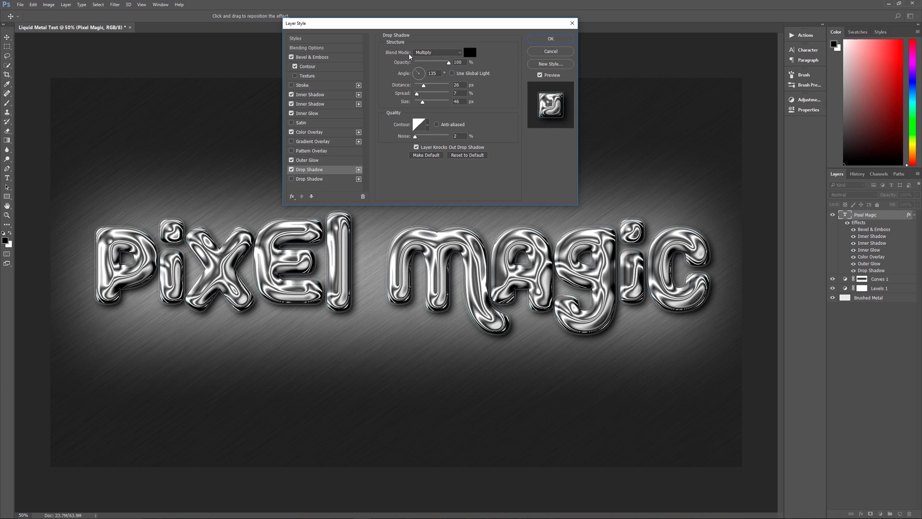
click(470, 53)
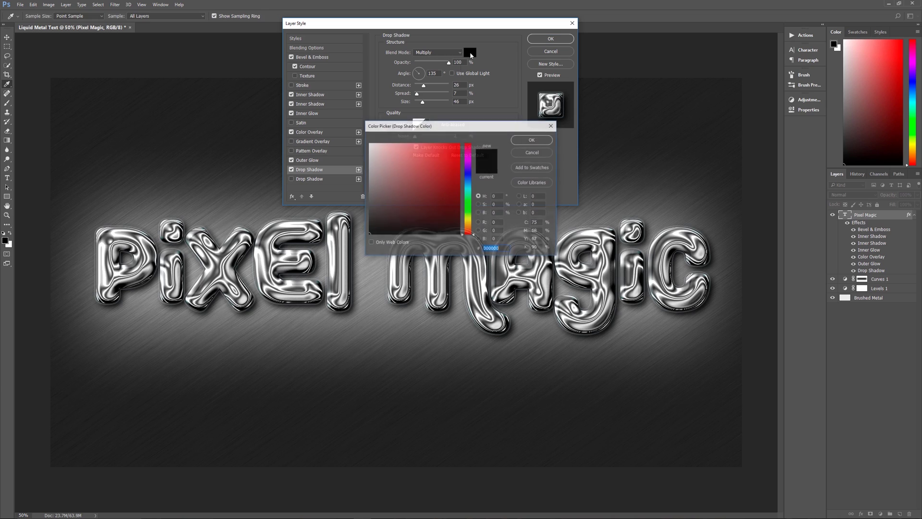
click(548, 139)
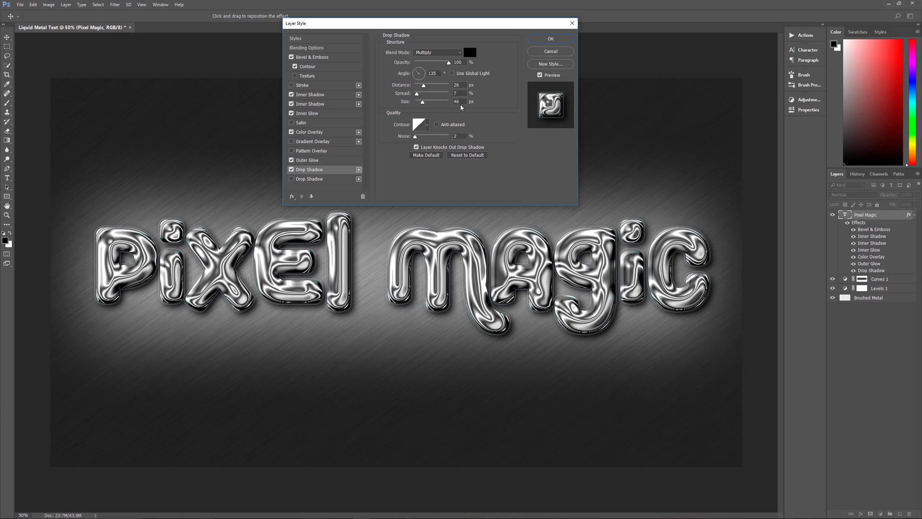
click(430, 127)
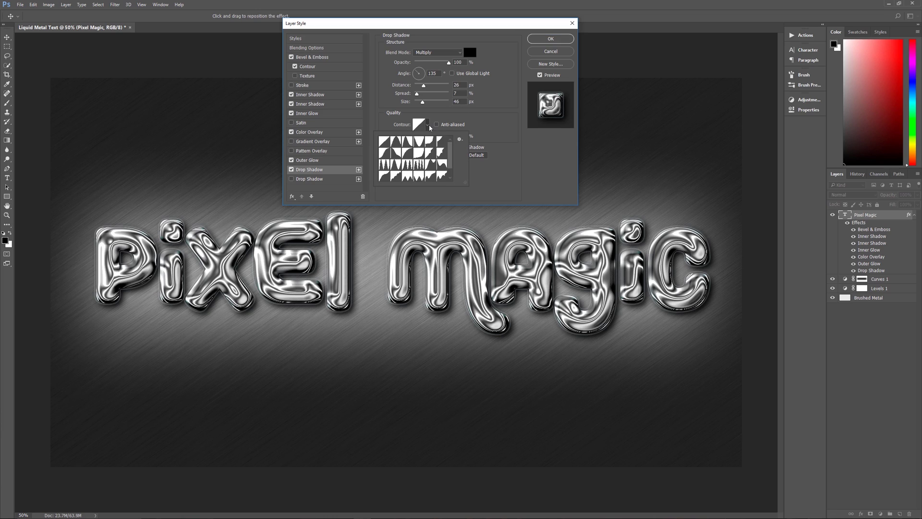
click(458, 126)
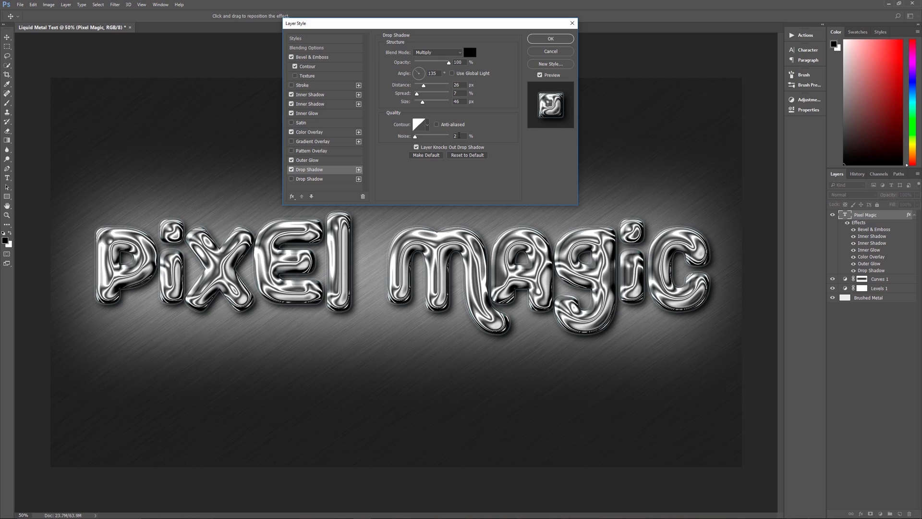
click(458, 136)
- Add a second 44% drop shadow with Sawtooth 1 contour, then confirm the layer style
click(334, 179)
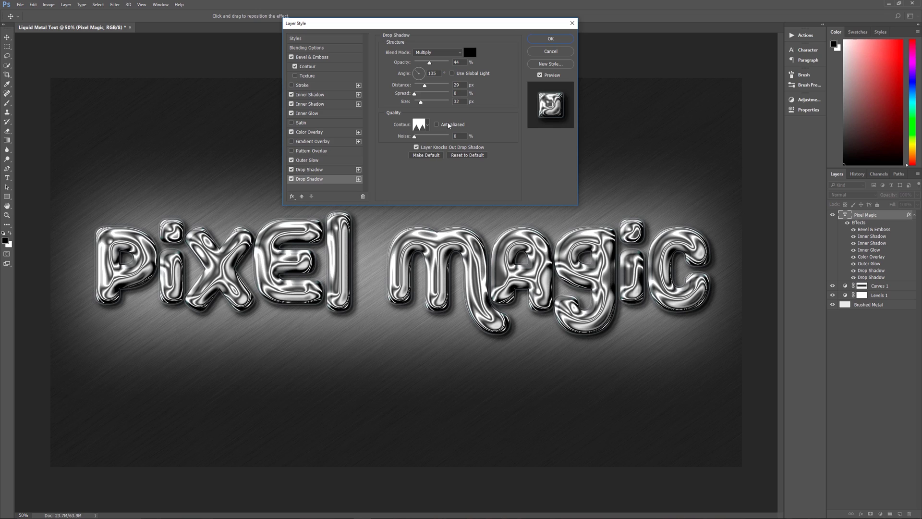
click(427, 125)
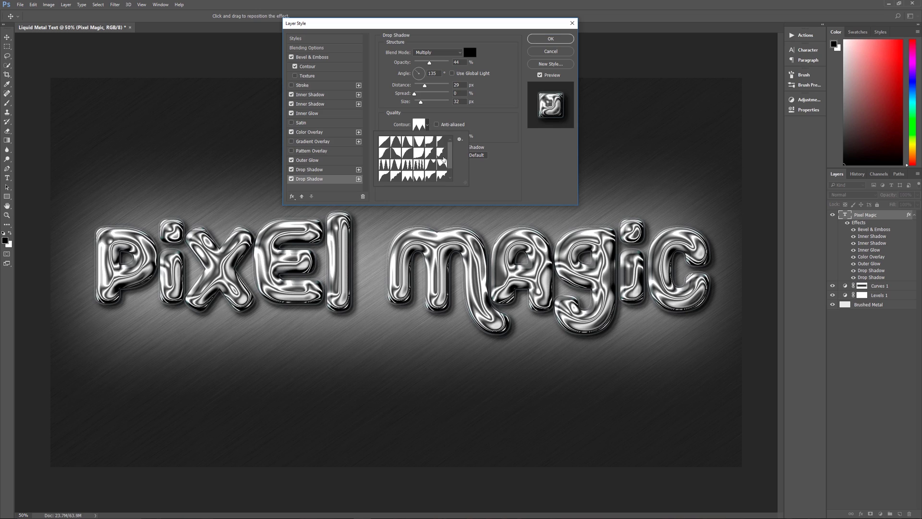
scroll(452, 152, down, 2)
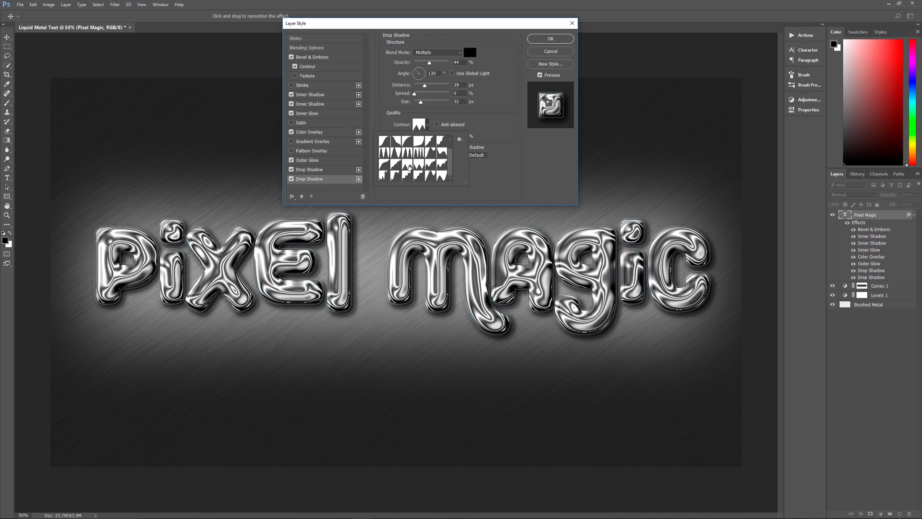
click(488, 114)
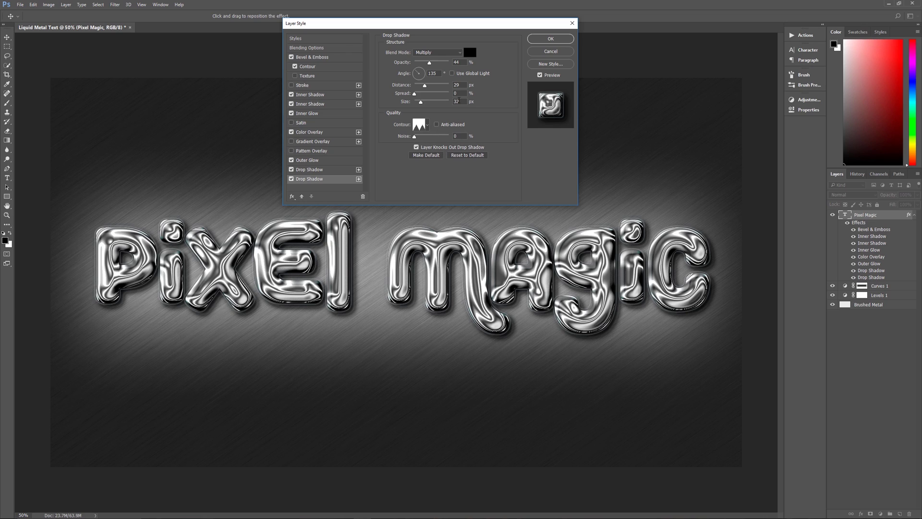
click(548, 41)
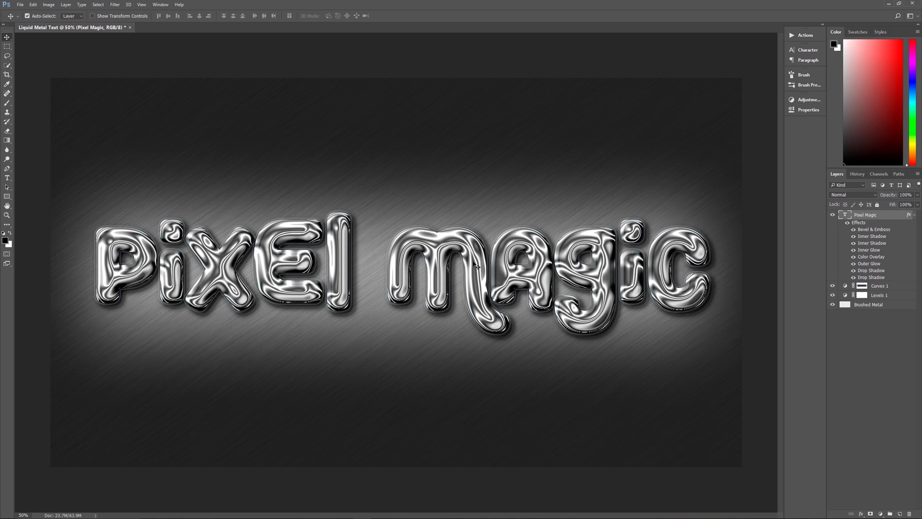
- Highlight the PIXEL MAGIC type with the Type tool and commit it unchanged
key(t)
drag(490, 269, 160, 269)
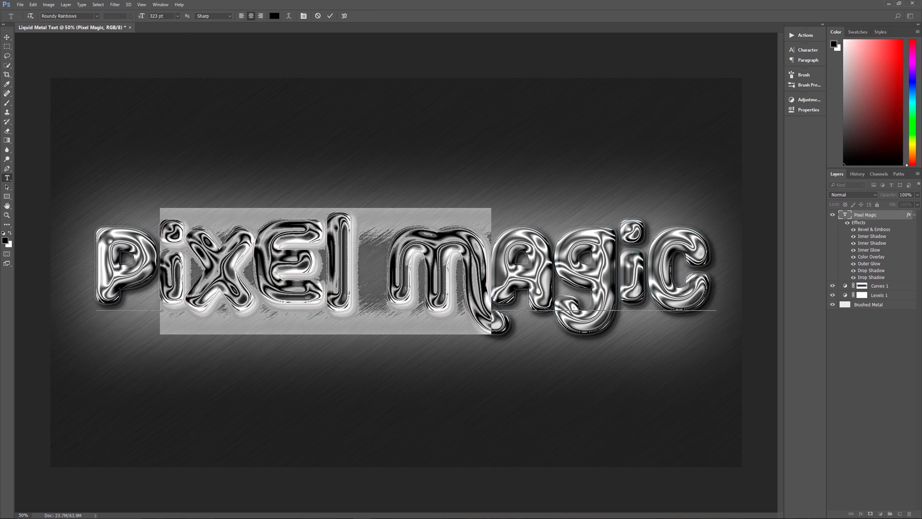
click(838, 216)
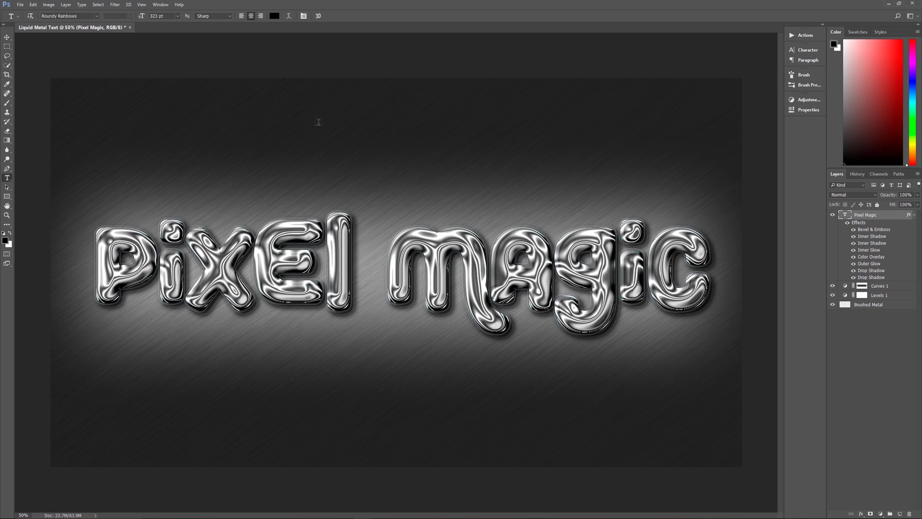